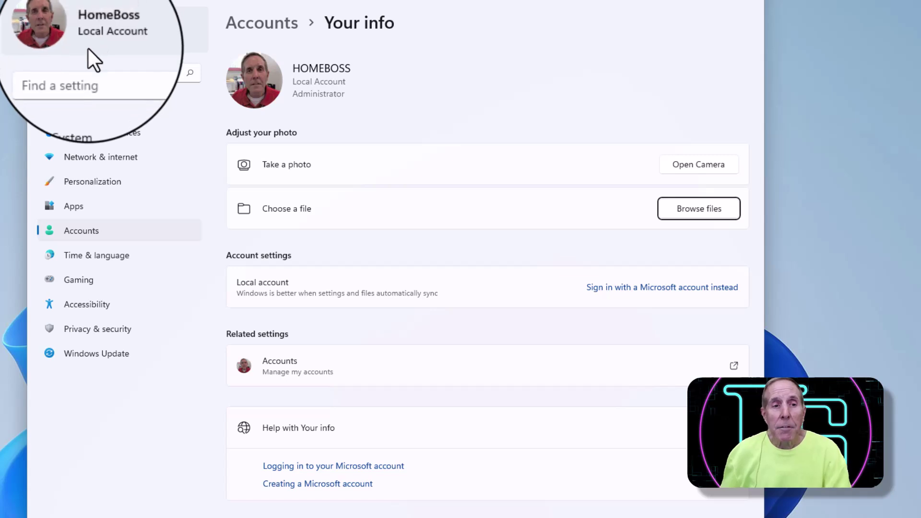
Open the Activation page in the System settings and expand the activation state details
click(71, 111)
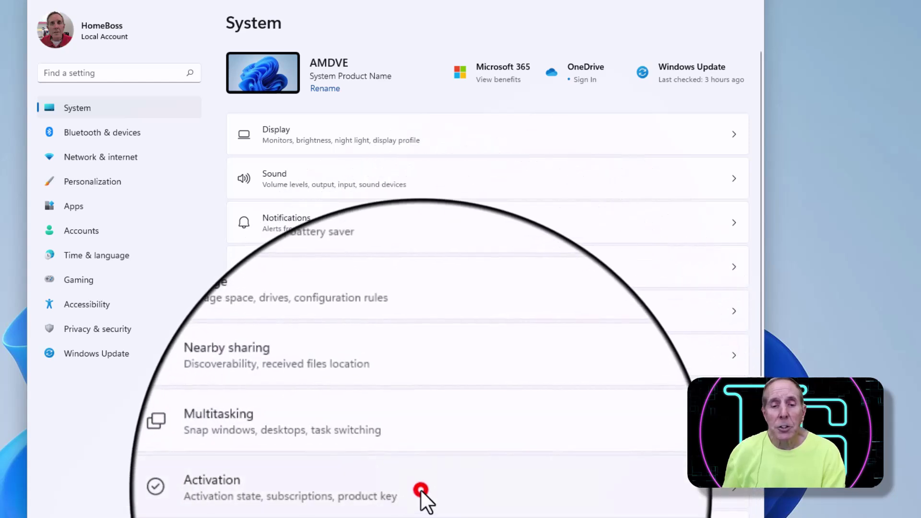
click(421, 490)
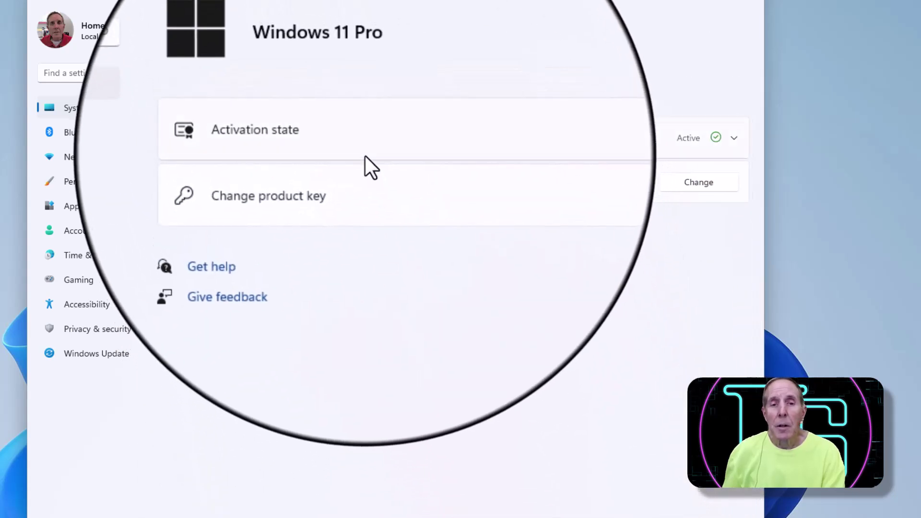
click(359, 137)
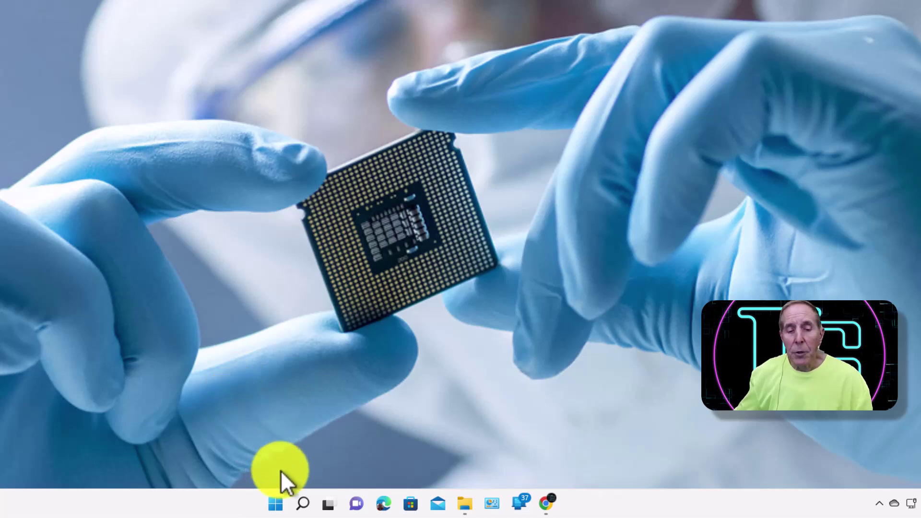
Open the account settings of the signed-in user to view the account type
click(276, 505)
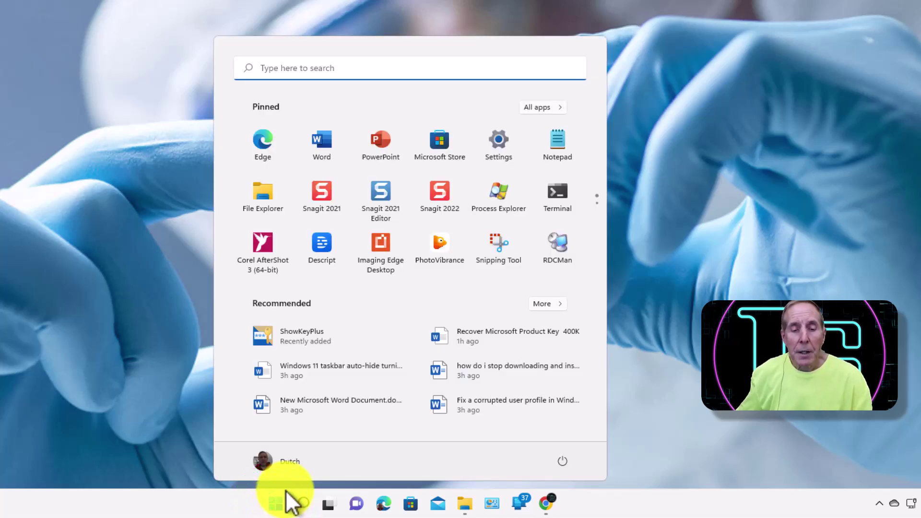
click(284, 463)
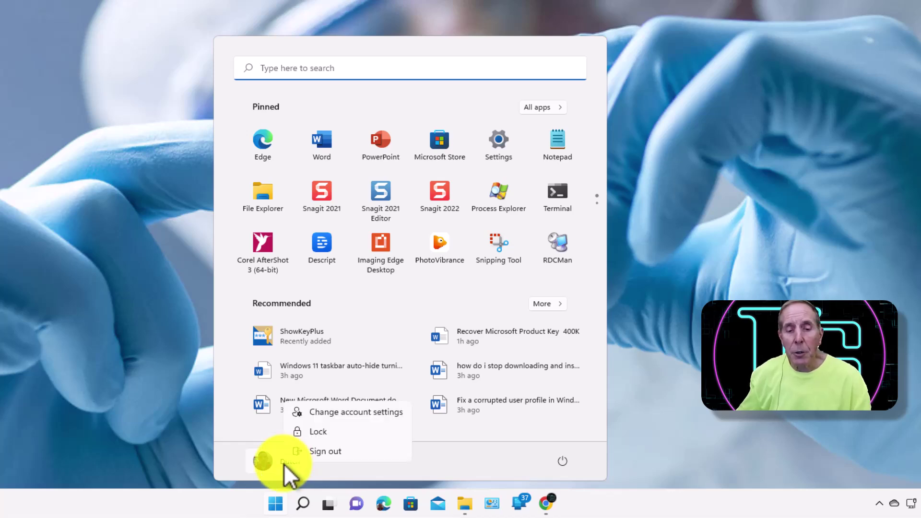
click(323, 412)
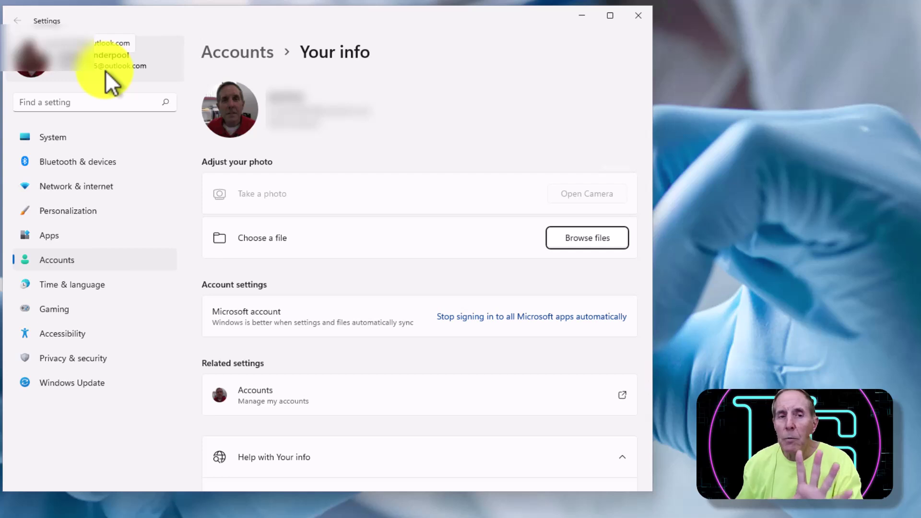
Go to the System settings' Activation page and expand the activation state for the Microsoft account
click(51, 137)
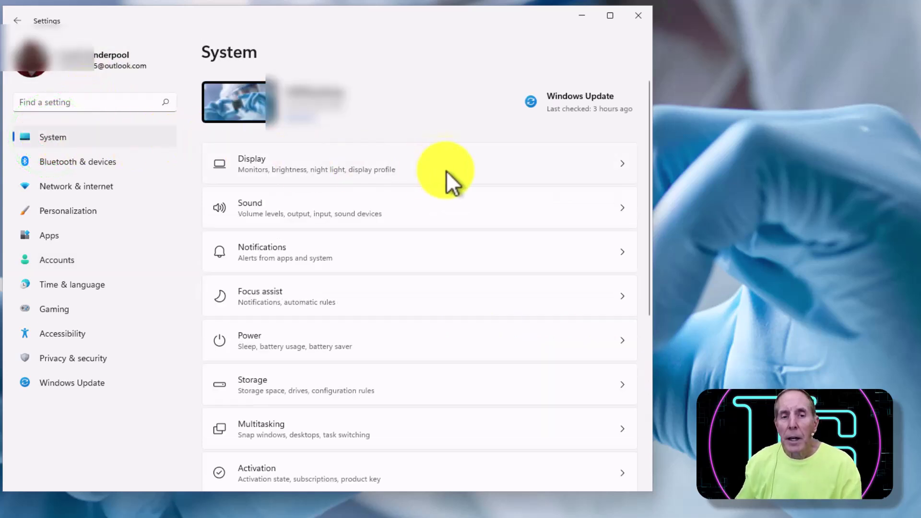
scroll(446, 278, down, 4)
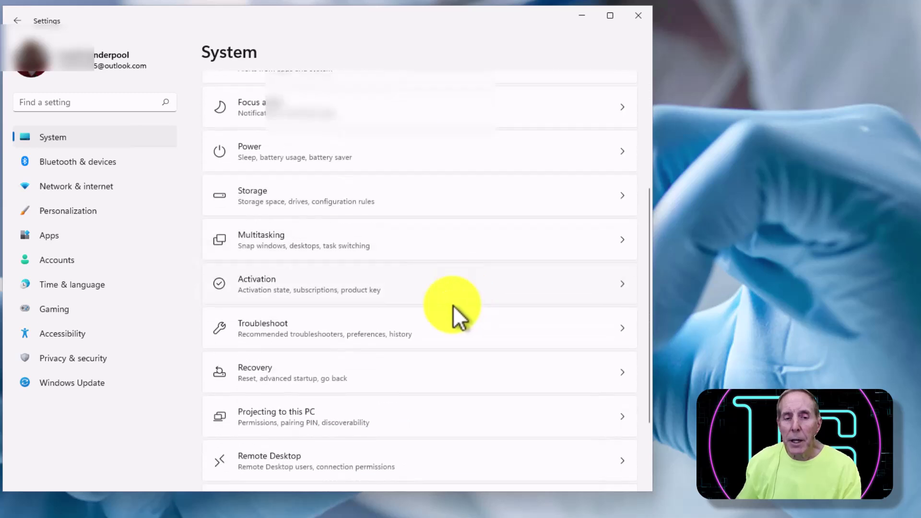
click(393, 281)
click(363, 169)
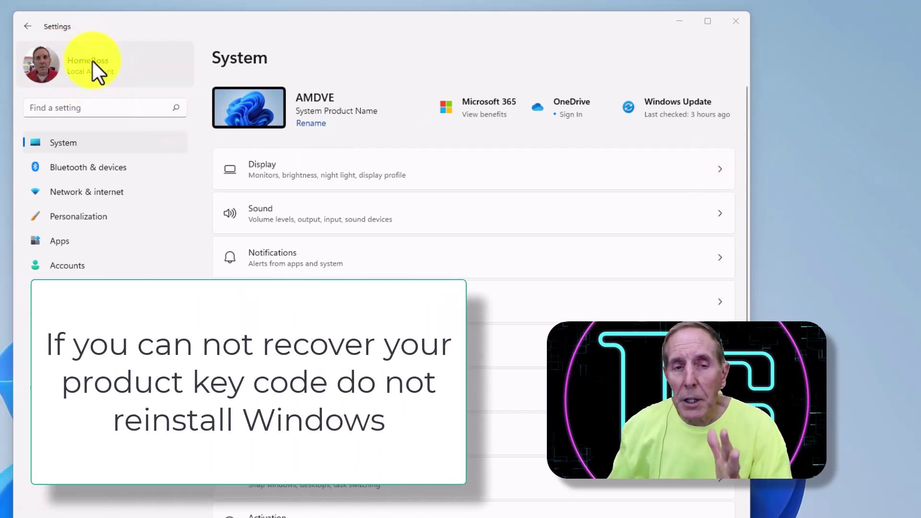
Open the Recovery page in the System settings and go to the Reset PC option
click(99, 145)
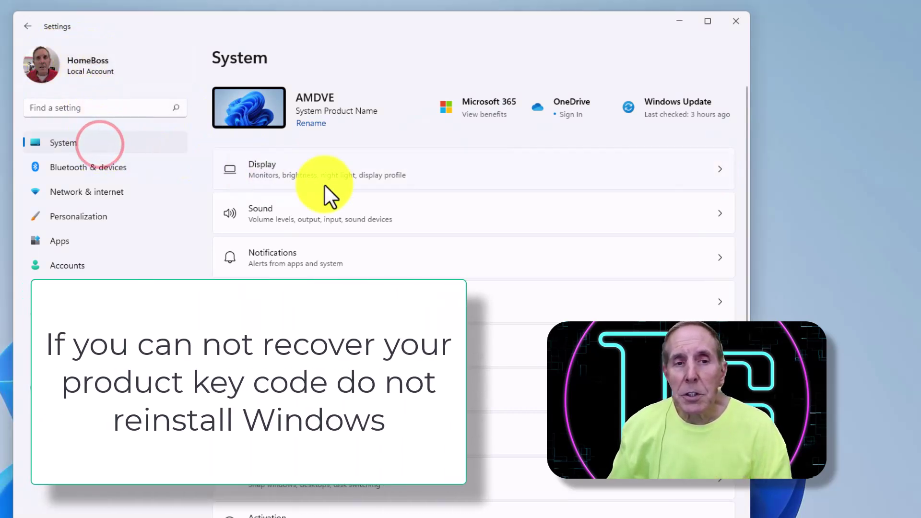
scroll(496, 220, down, 5)
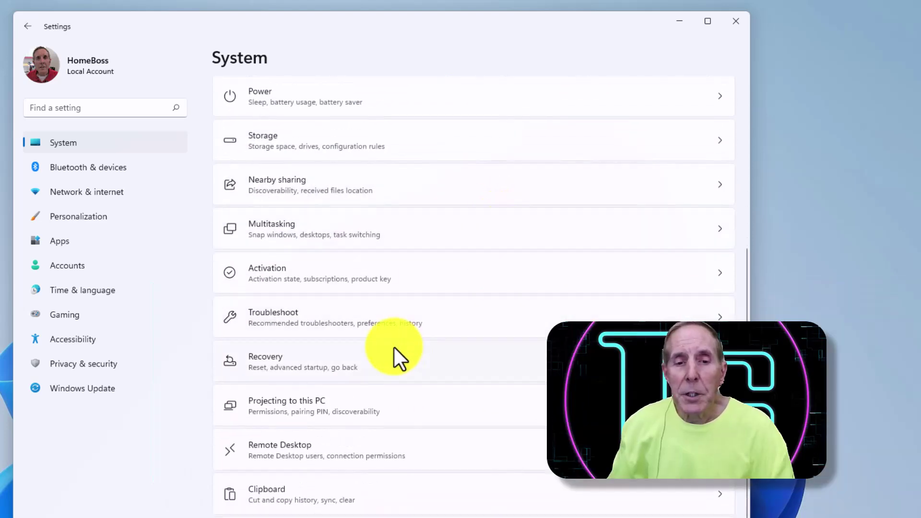
click(382, 360)
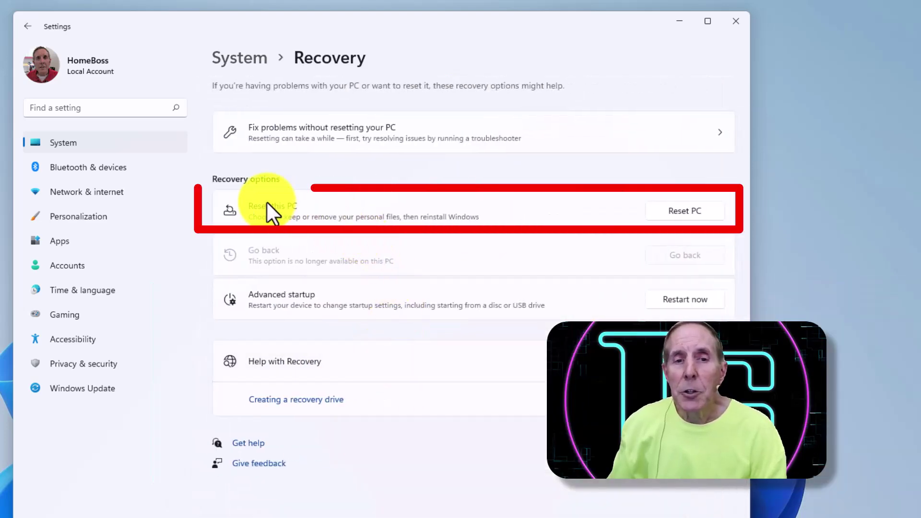
click(445, 218)
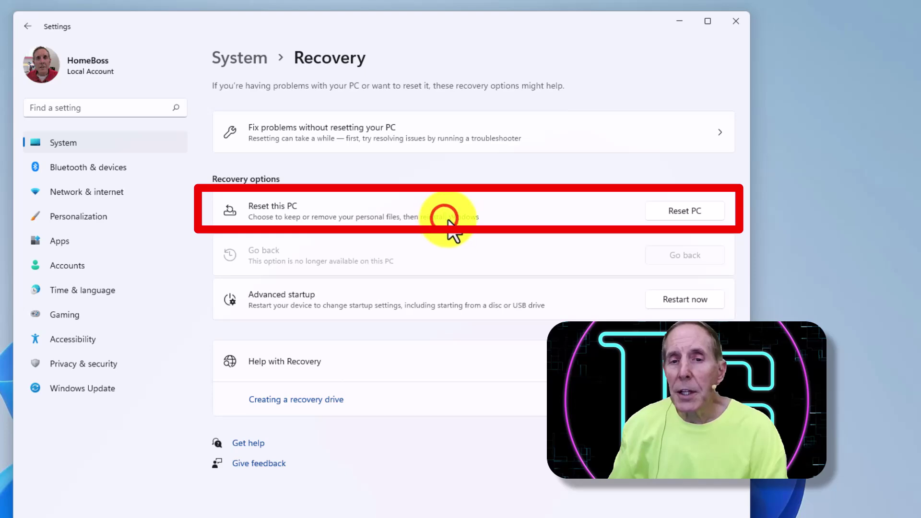
click(674, 207)
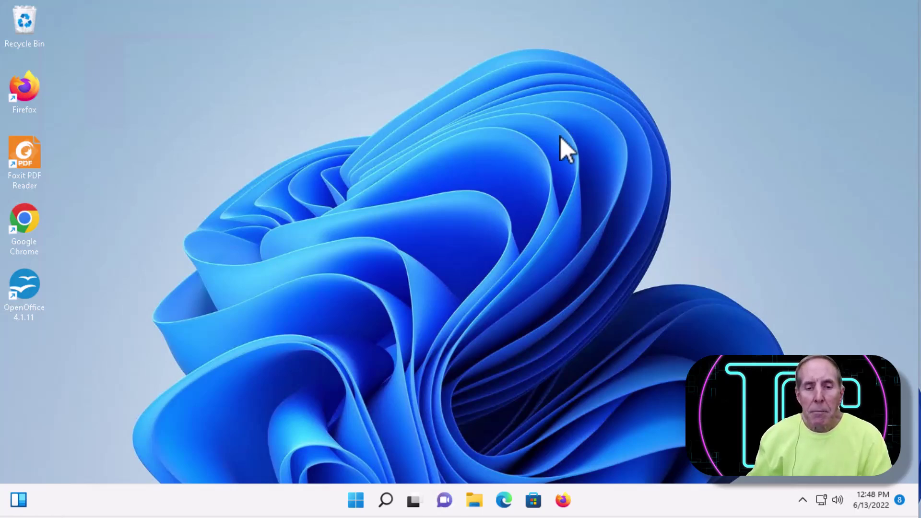
Open Microsoft Store, search for ShowKeyPlus and open the app's page
click(355, 499)
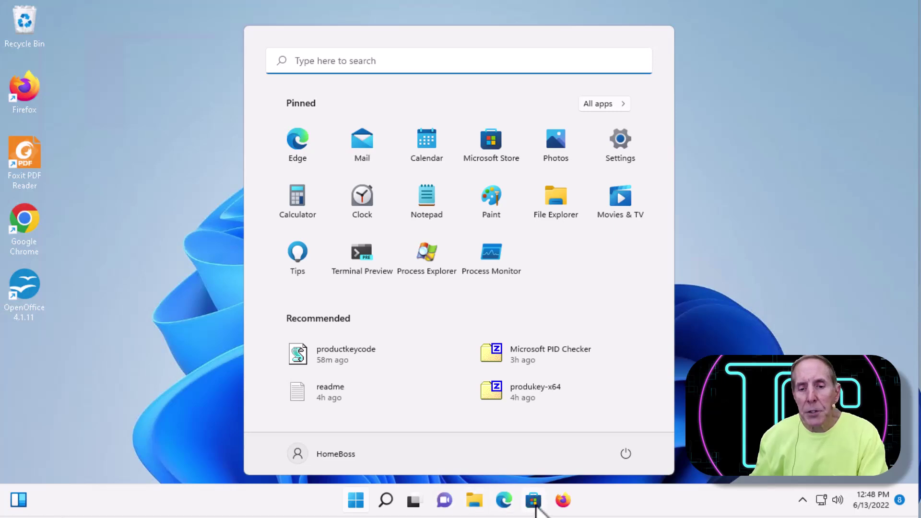
click(491, 143)
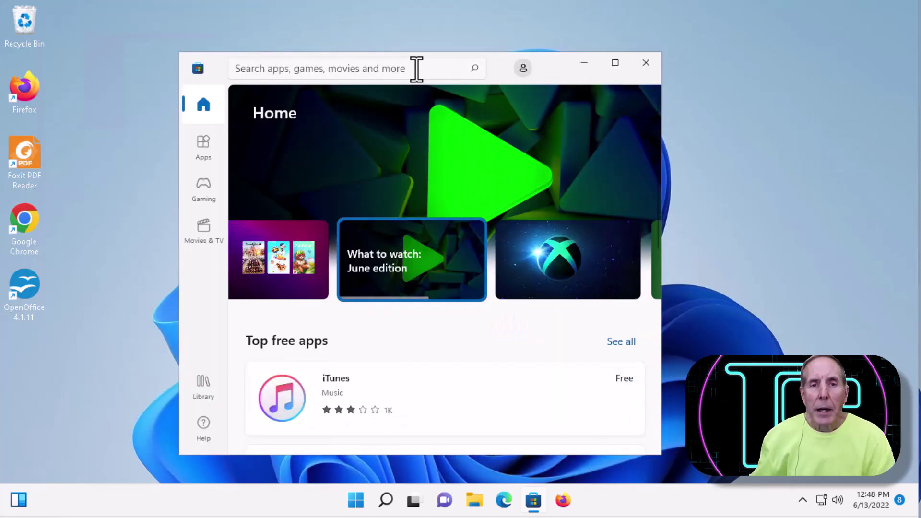
click(416, 68)
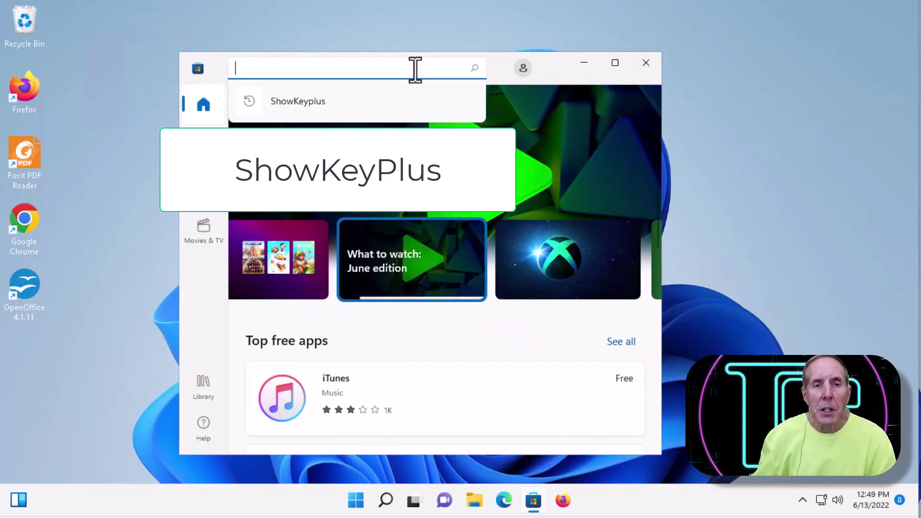
text(S)
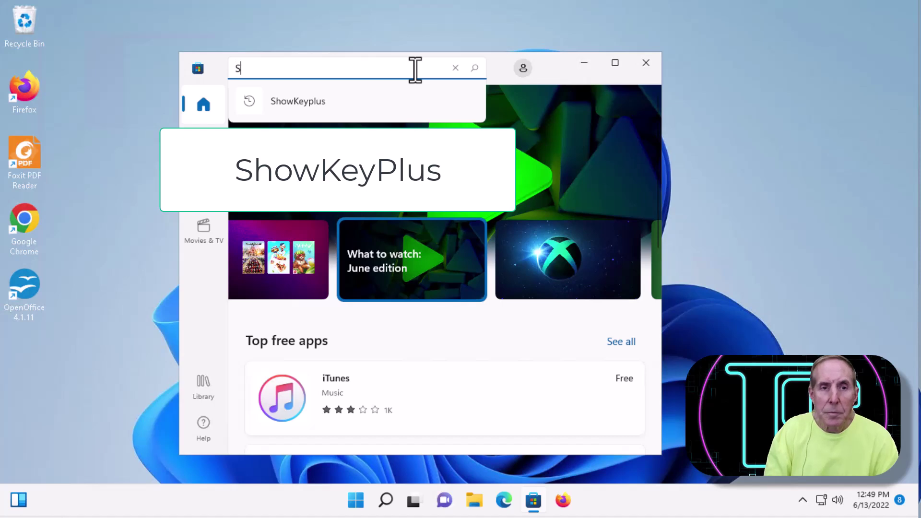
text(howKeyPlus)
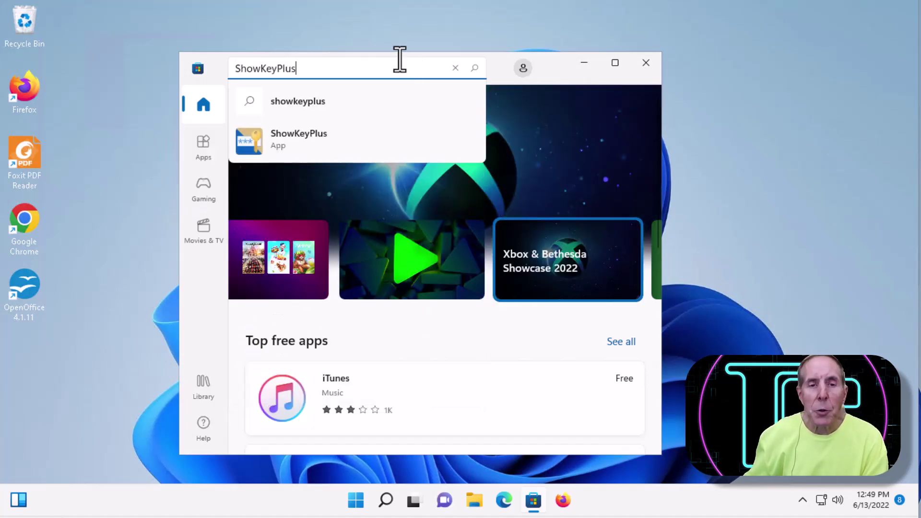
click(400, 139)
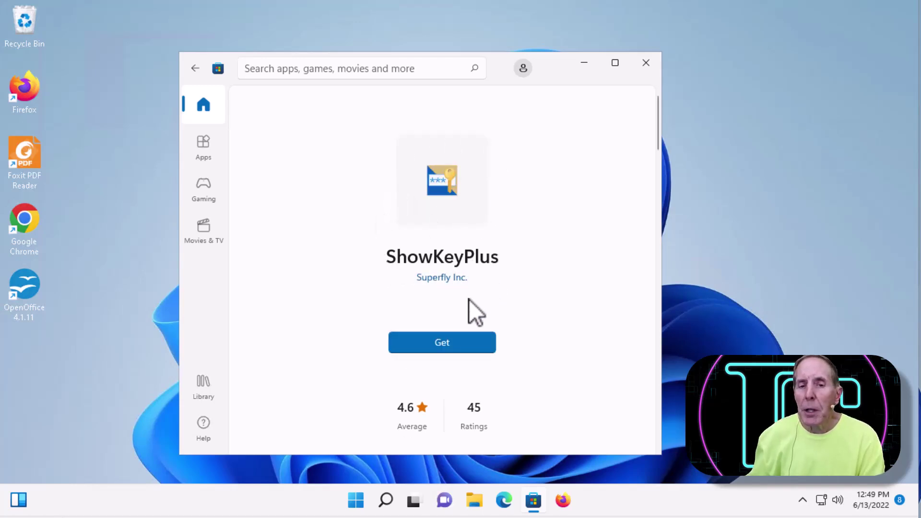
Install ShowKeyPlus from its store page and open it to view the Windows product information
click(441, 344)
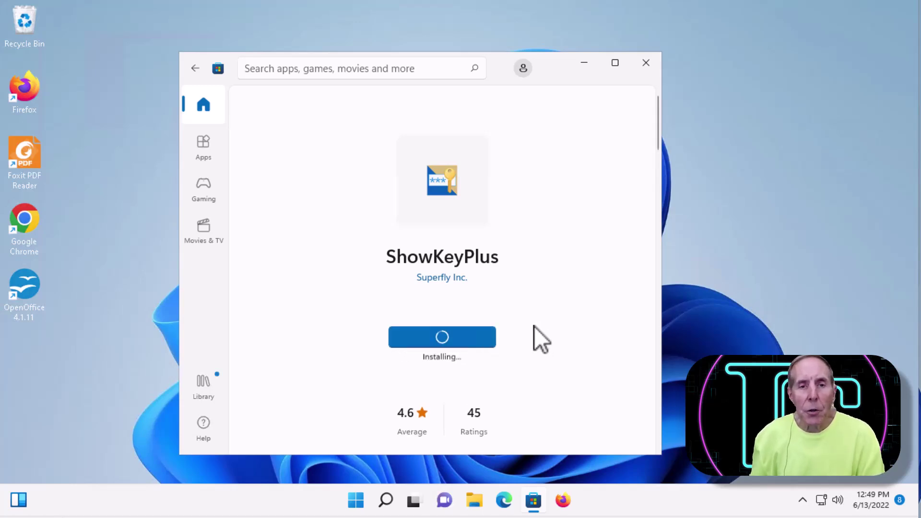
click(443, 343)
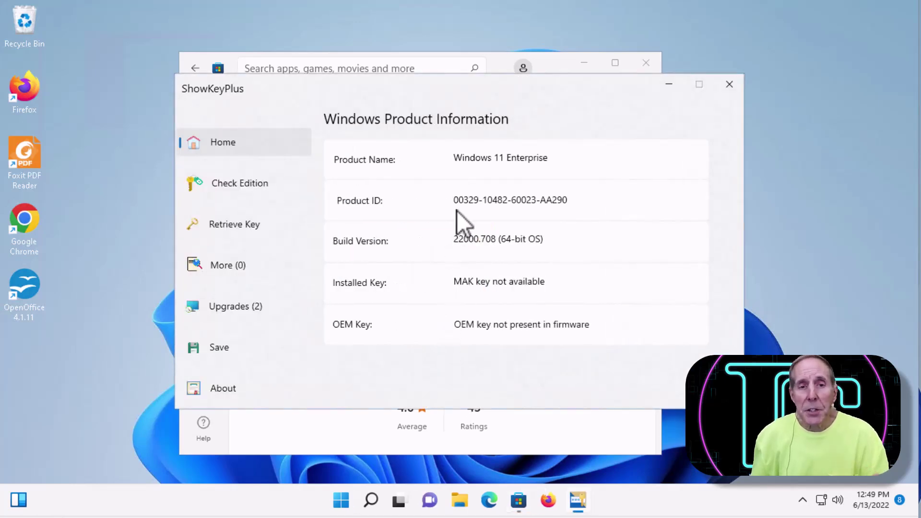
click(584, 63)
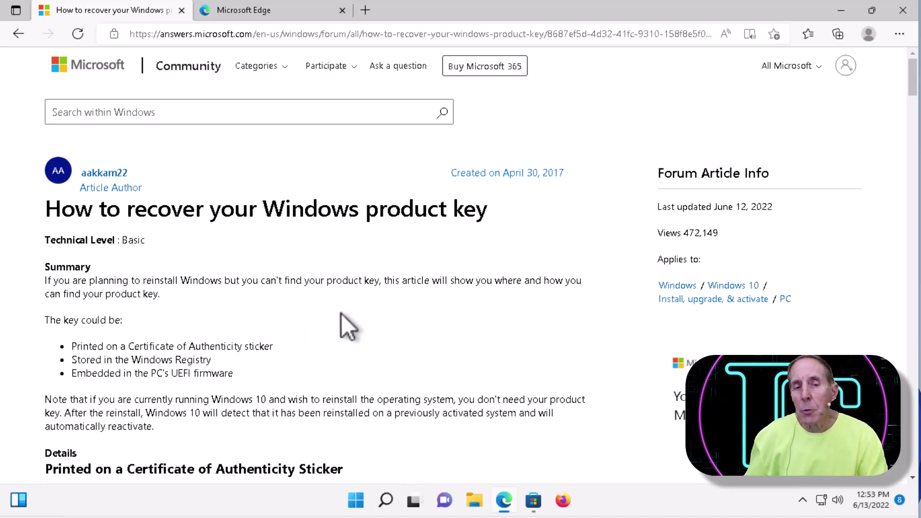
Find the Get-WmiObject command for the UEFI firmware key in the Microsoft Community article and select it
scroll(347, 308, down, 7)
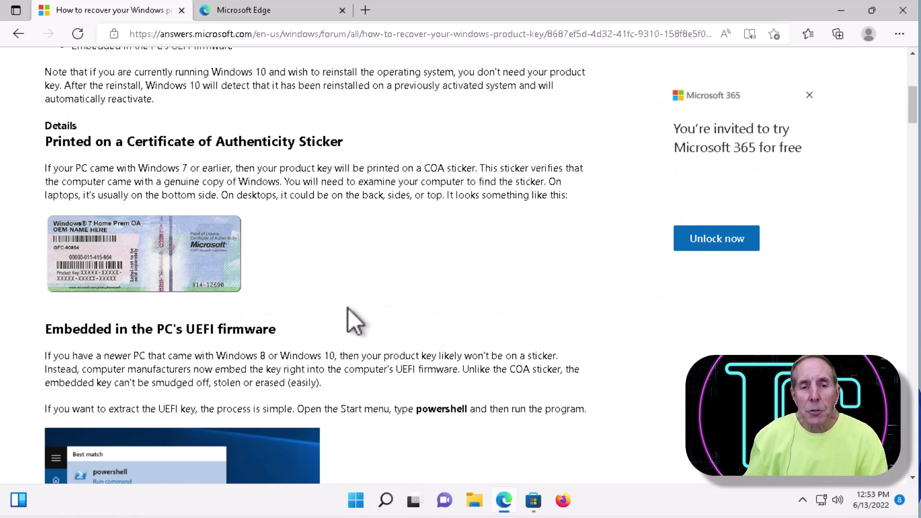
scroll(348, 308, down, 8)
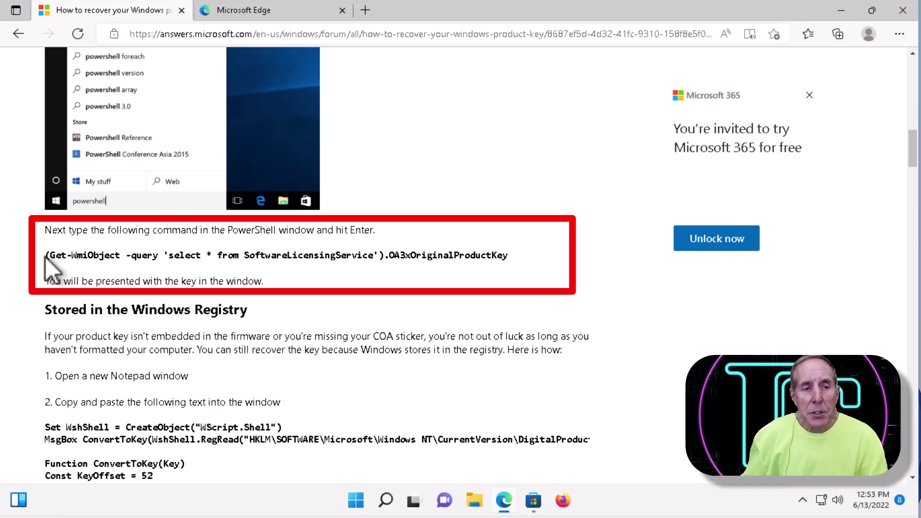
drag(45, 258, 446, 258)
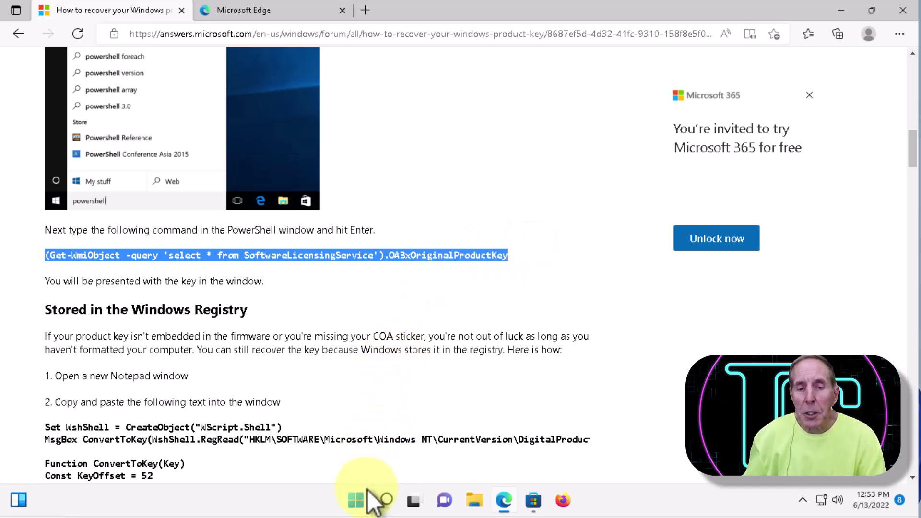
Search for powershell, run Windows PowerShell as administrator with elevation allowed, and reposition its window over the article
click(356, 500)
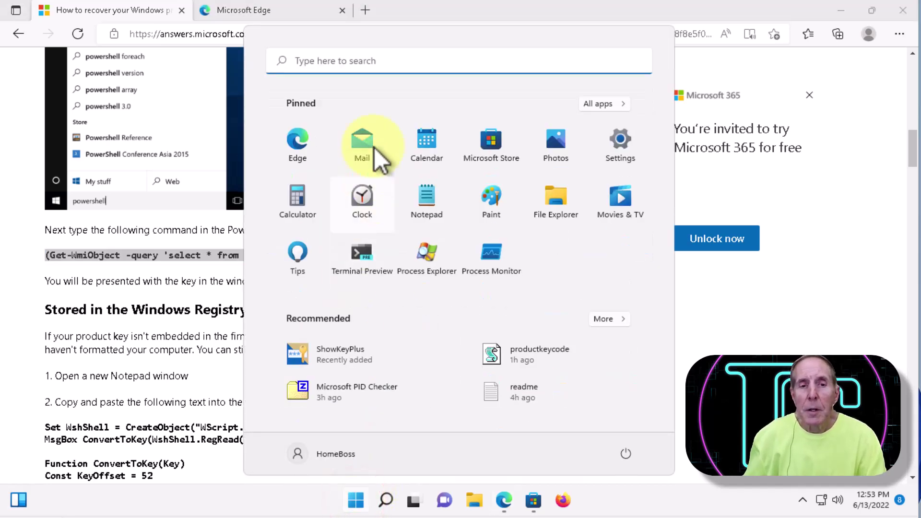
click(385, 63)
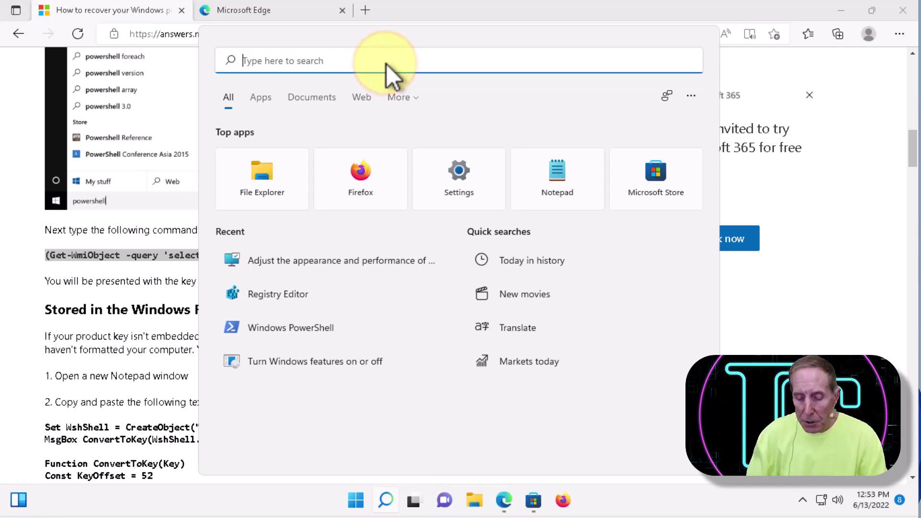
text(powershell)
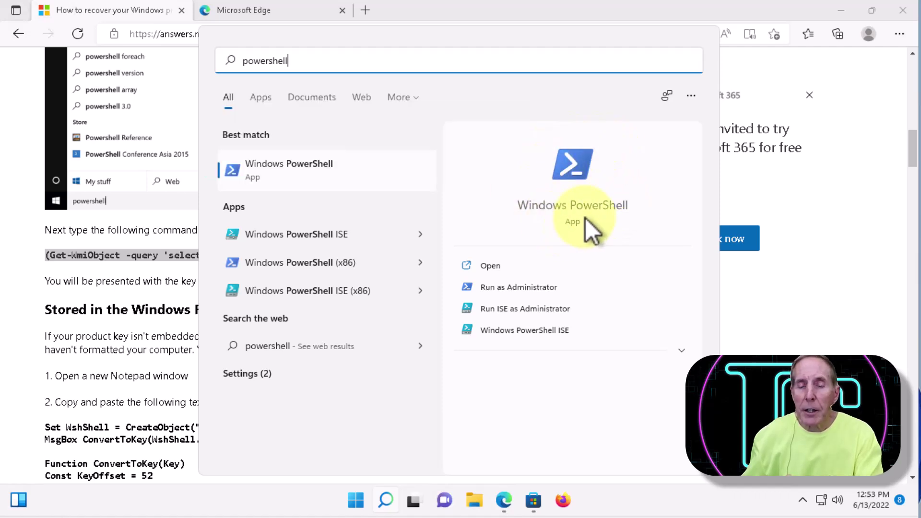
click(500, 289)
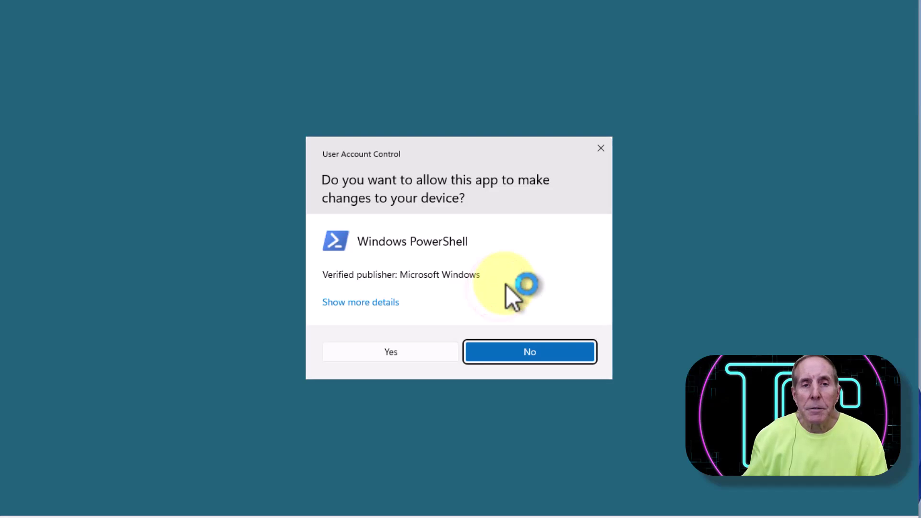
click(405, 351)
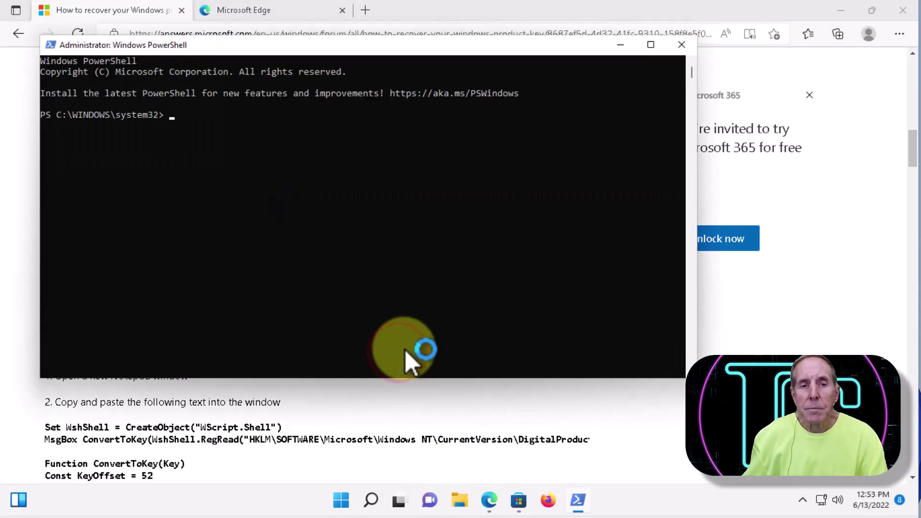
drag(381, 48, 507, 74)
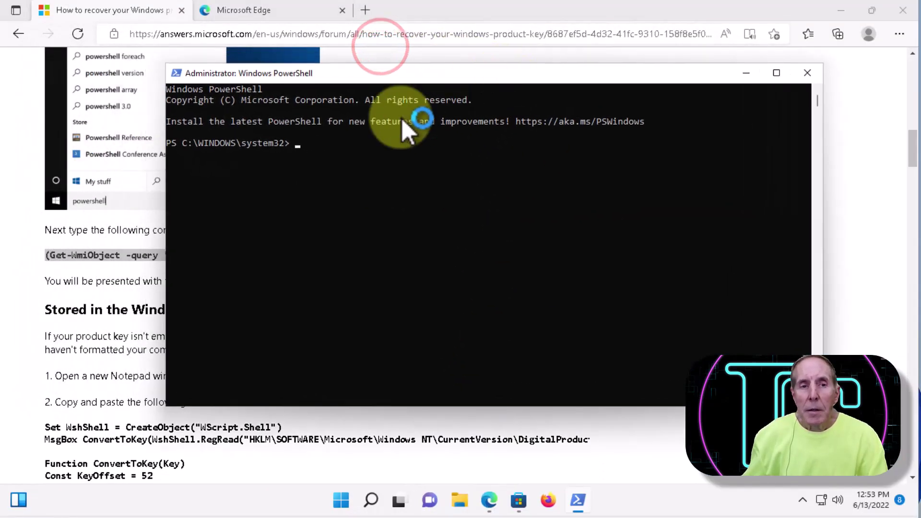
Copy the full (Get-WmiObject -query 'select * from SoftwareLicensingService').OA3xOriginalProductKey command from the Microsoft article
click(129, 263)
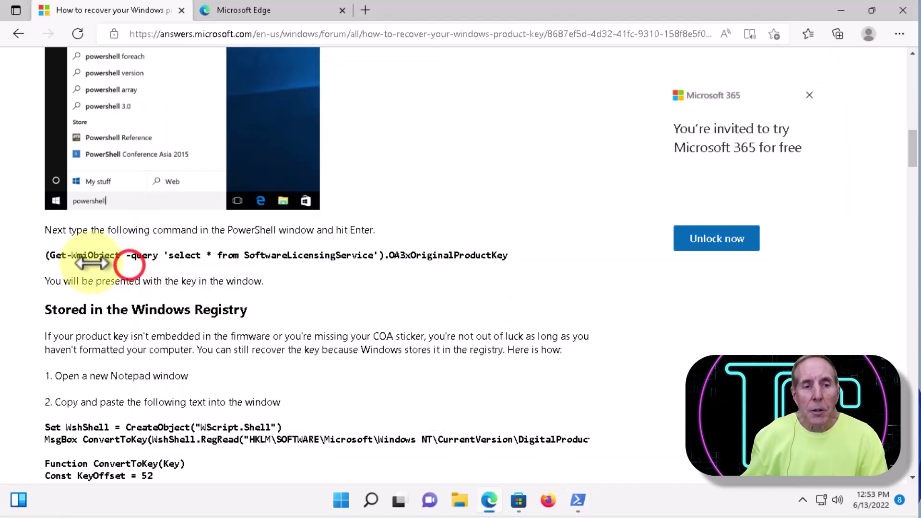
drag(45, 255, 508, 258)
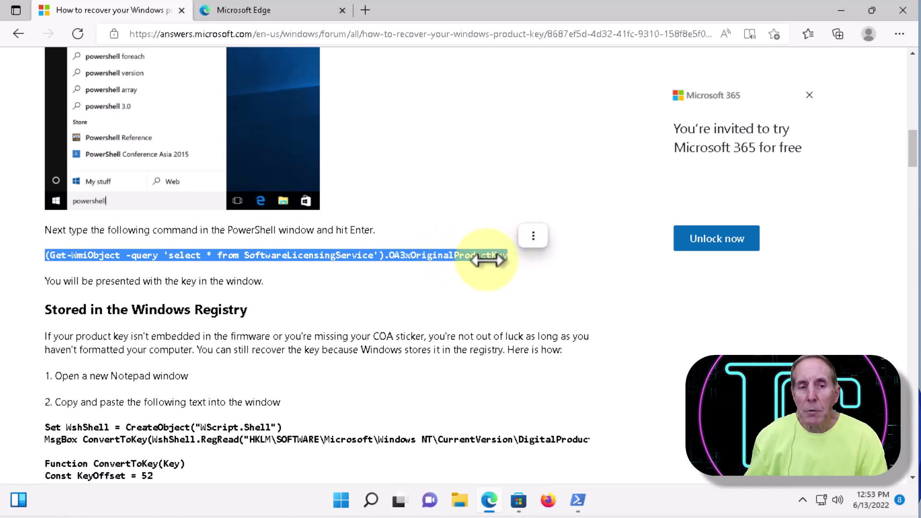
right_click(463, 254)
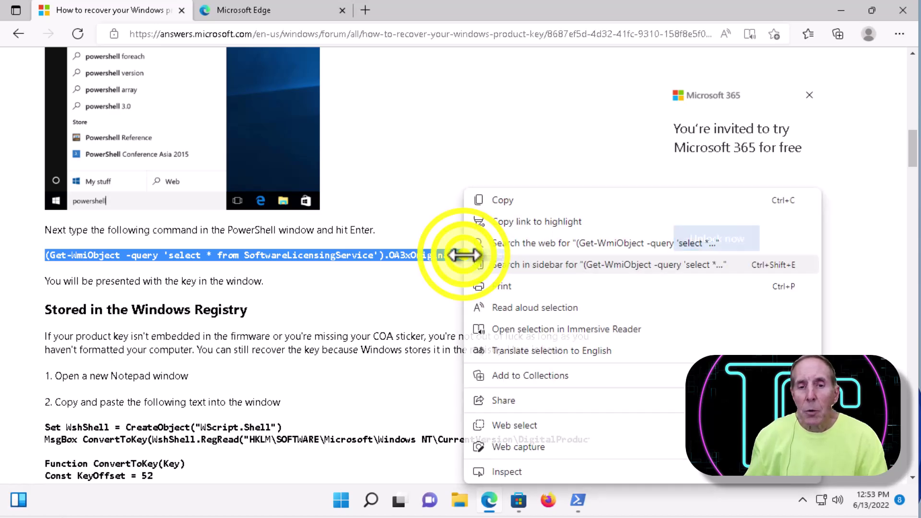
click(501, 201)
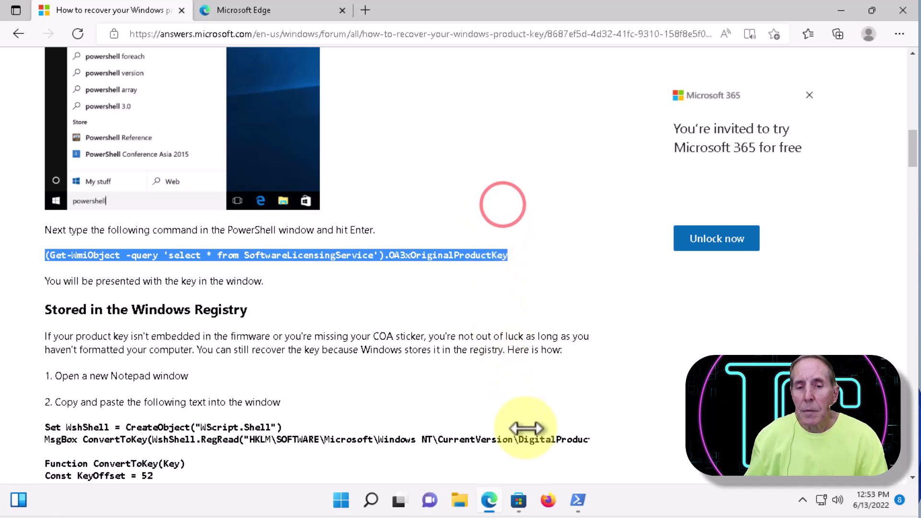
Switch to the administrator PowerShell window, paste the copied Get-WmiObject command at the prompt and run it
click(578, 500)
click(309, 145)
key(ctrl+v)
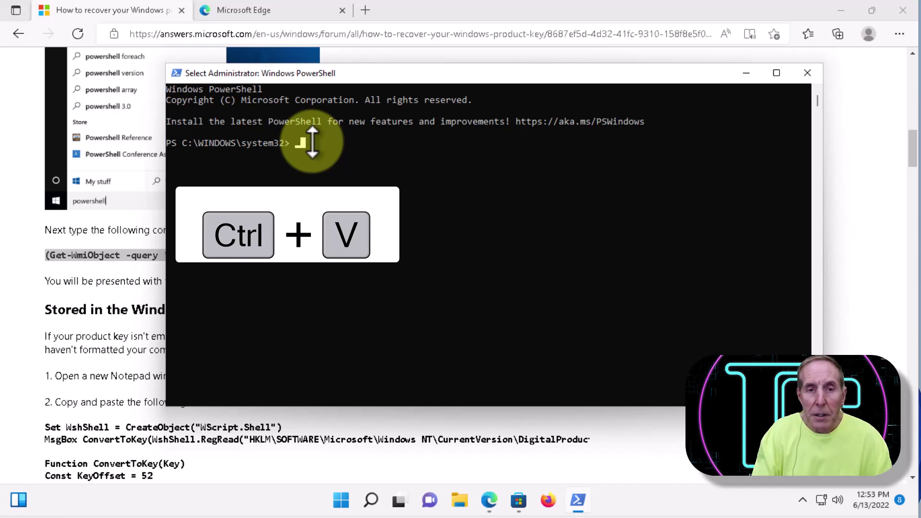
key(ctrl+v)
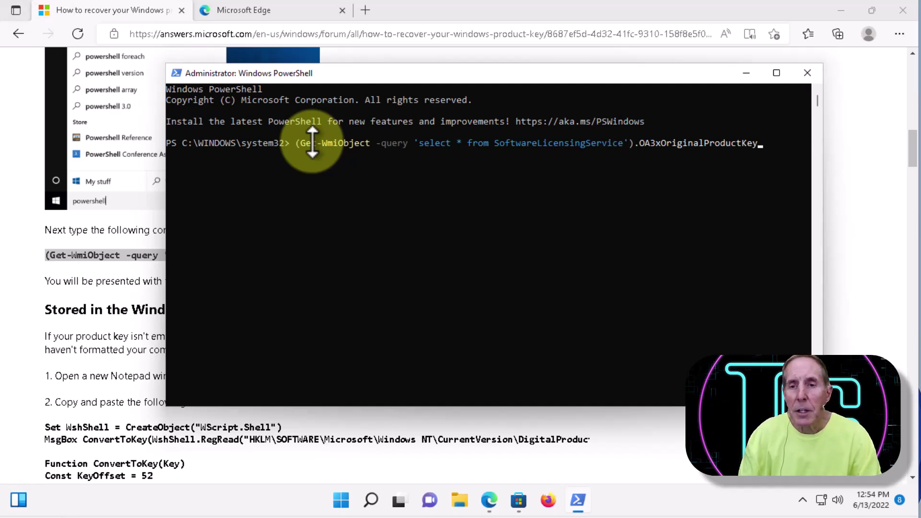
key(Return)
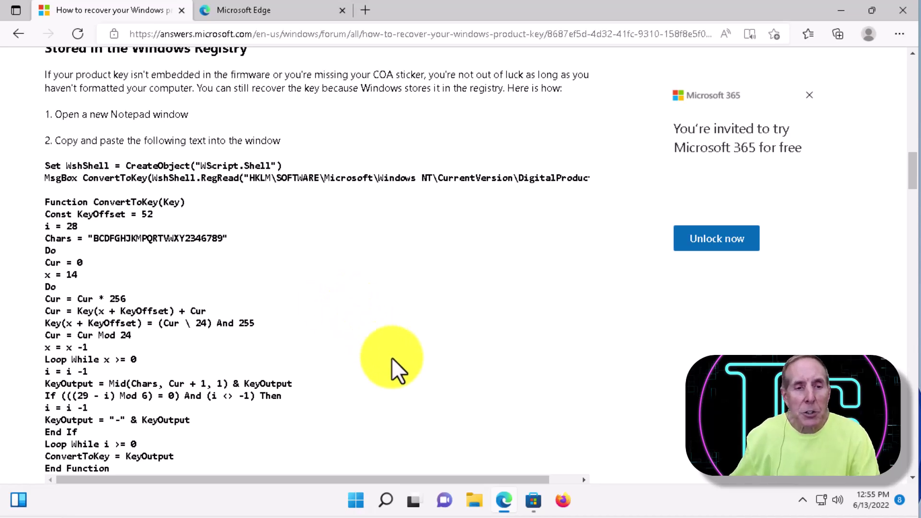
Search for notepad, open a new Notepad window and move it beside the article's script text
click(353, 499)
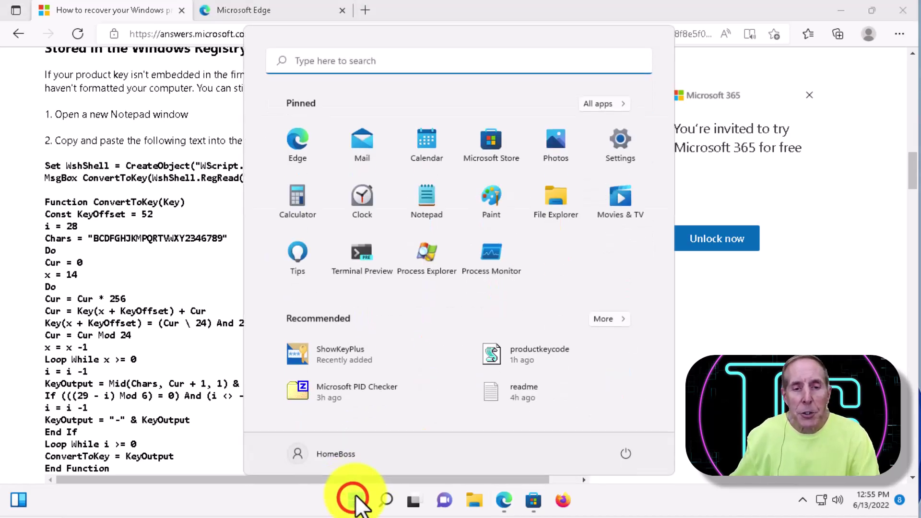
click(392, 65)
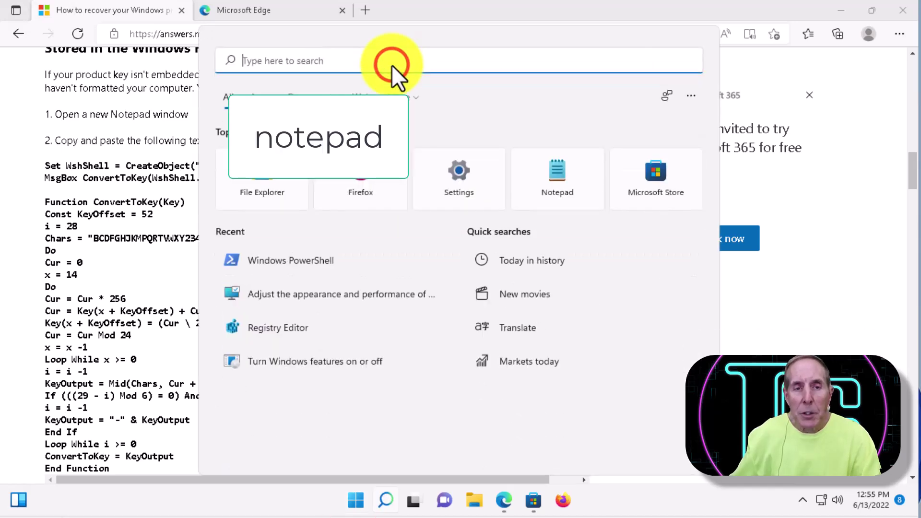
text(notepad)
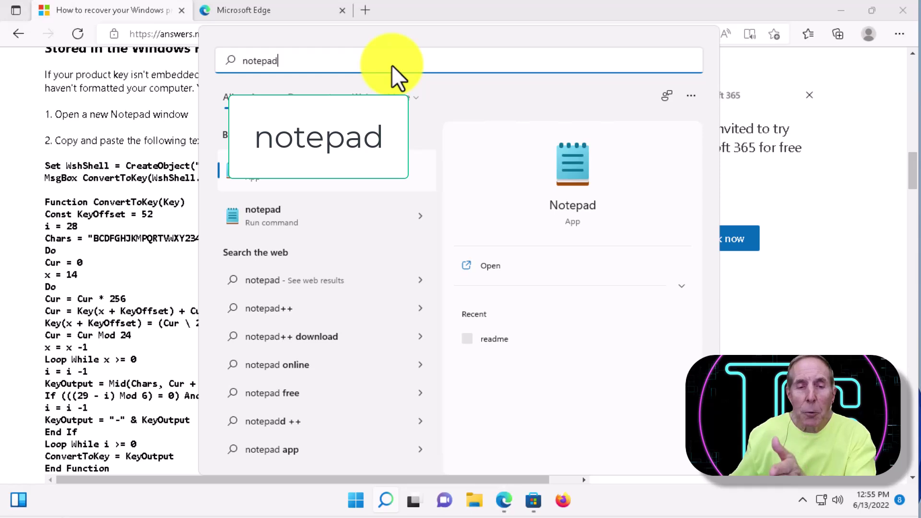
click(492, 265)
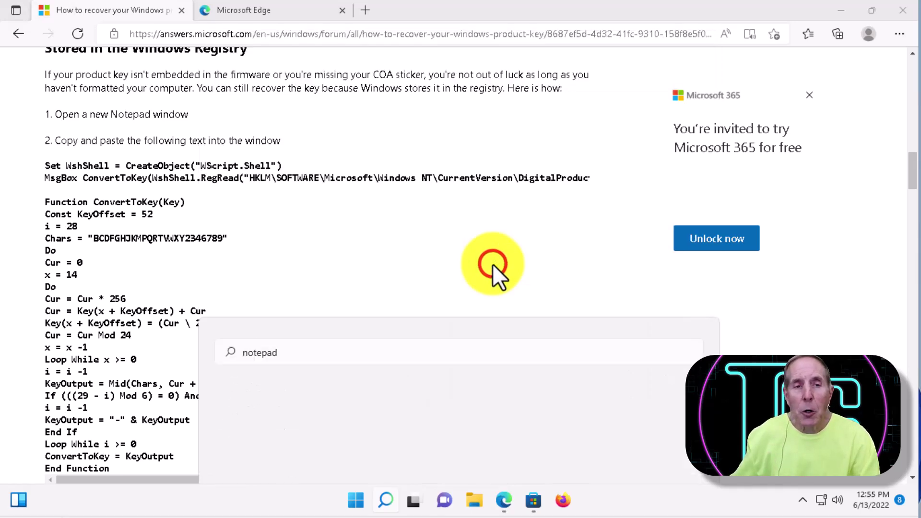
drag(435, 58, 573, 80)
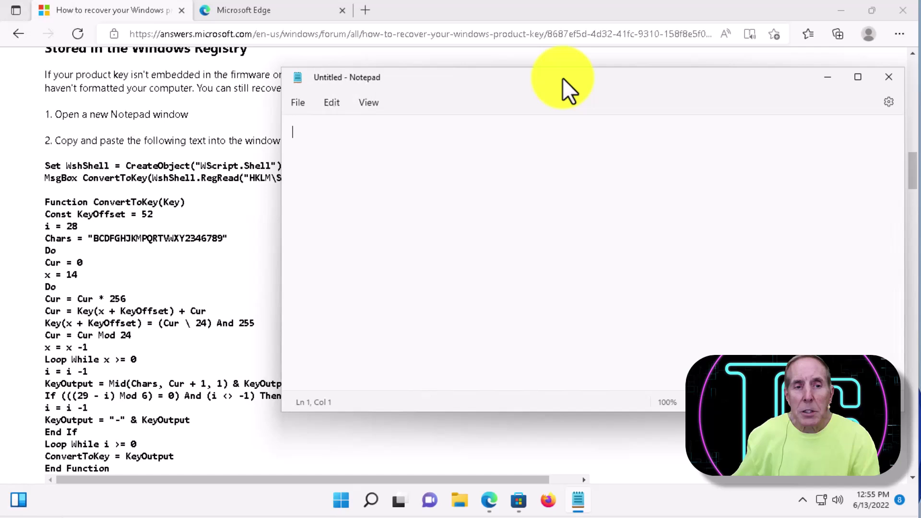
Copy the article's whole registry key script, from the Set WshShell line through End Function
click(46, 164)
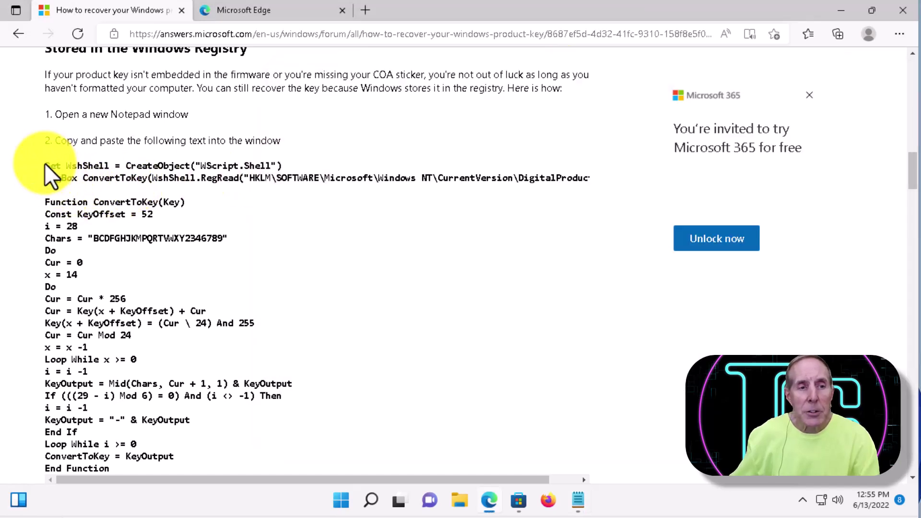
drag(46, 165, 70, 180)
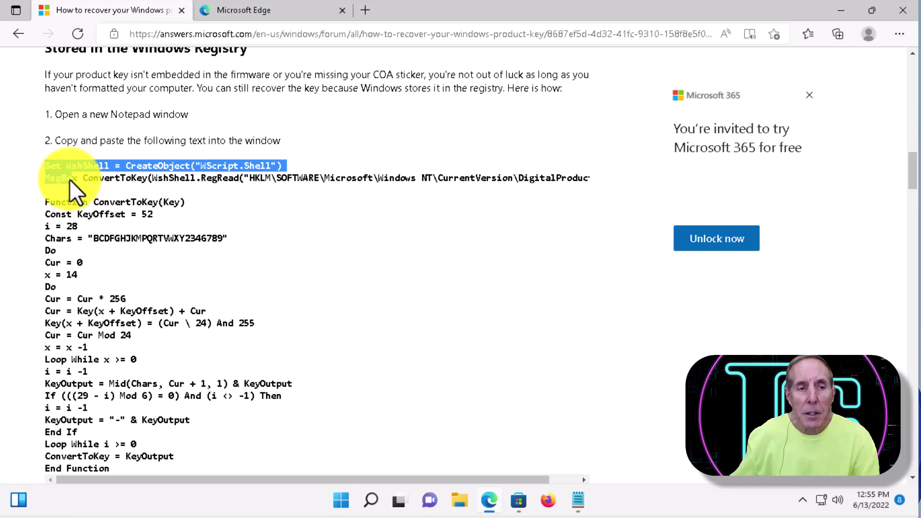
drag(70, 180, 76, 208)
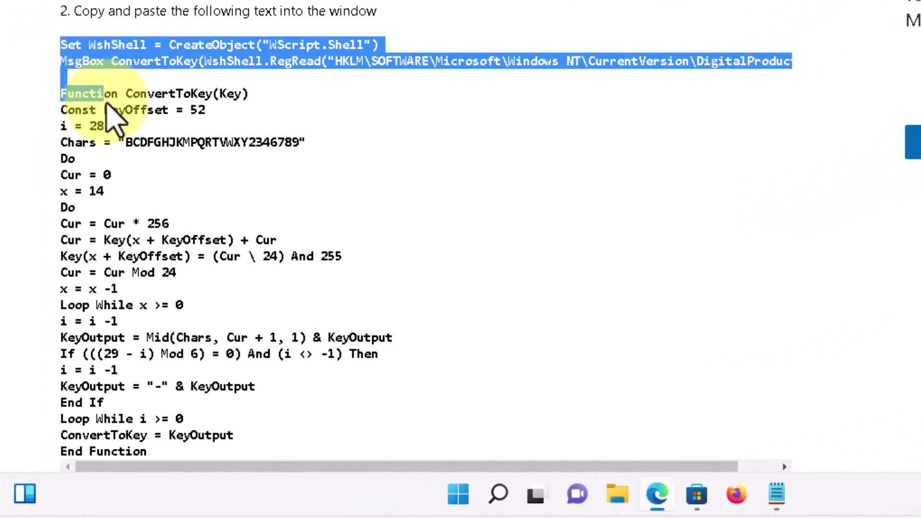
drag(106, 102, 154, 388)
key(ctrl+c)
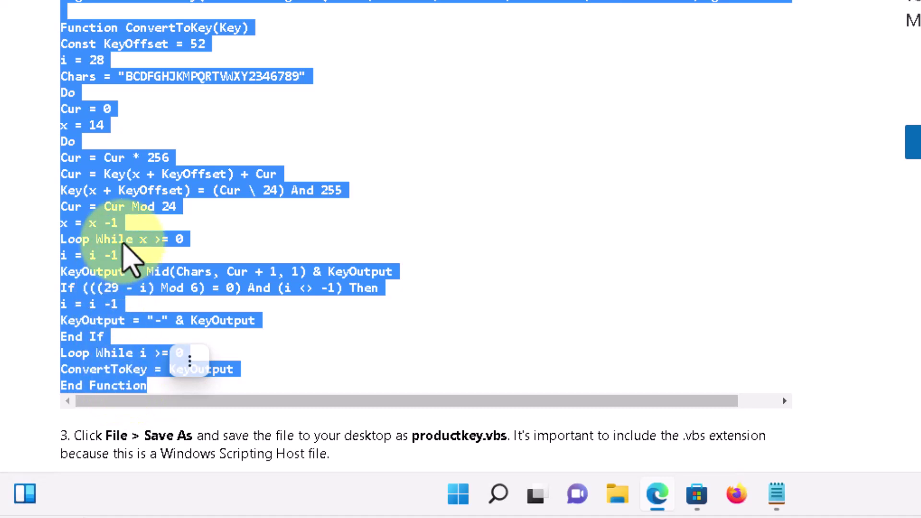
right_click(123, 194)
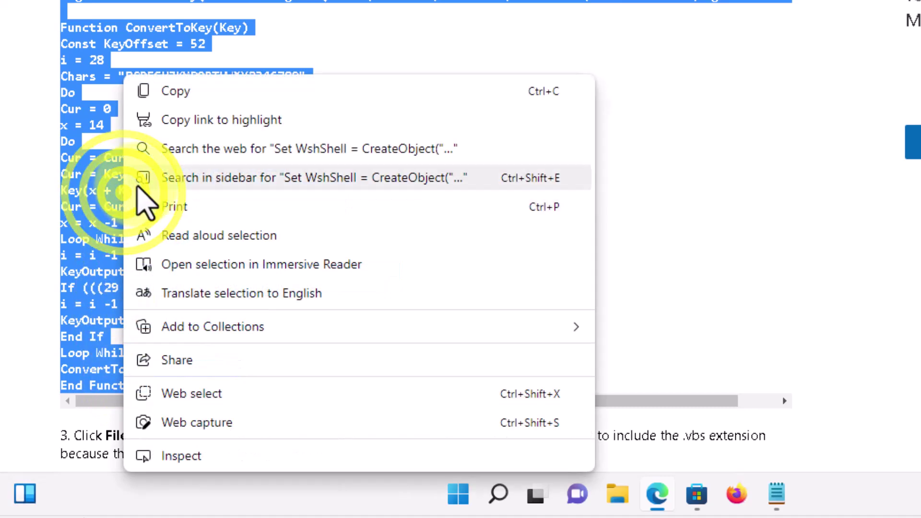
click(177, 94)
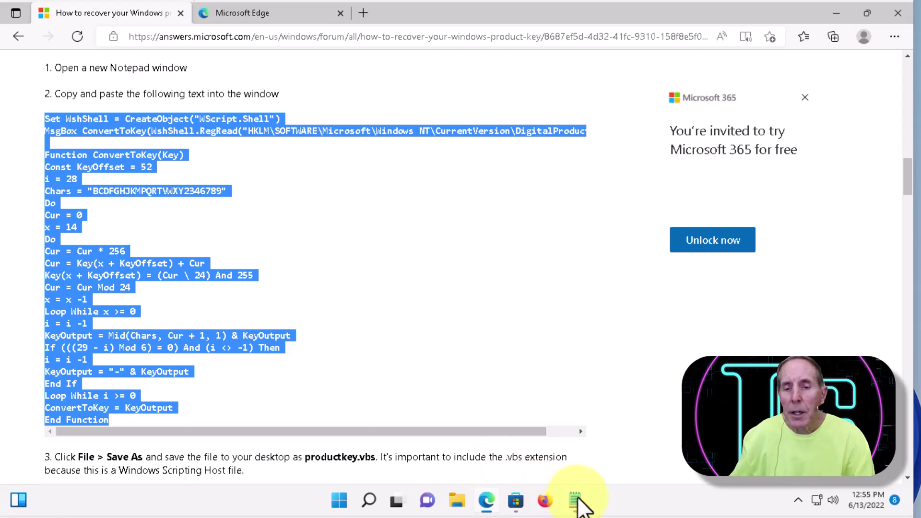
Switch to the empty Notepad document and paste the copied script into it
click(574, 500)
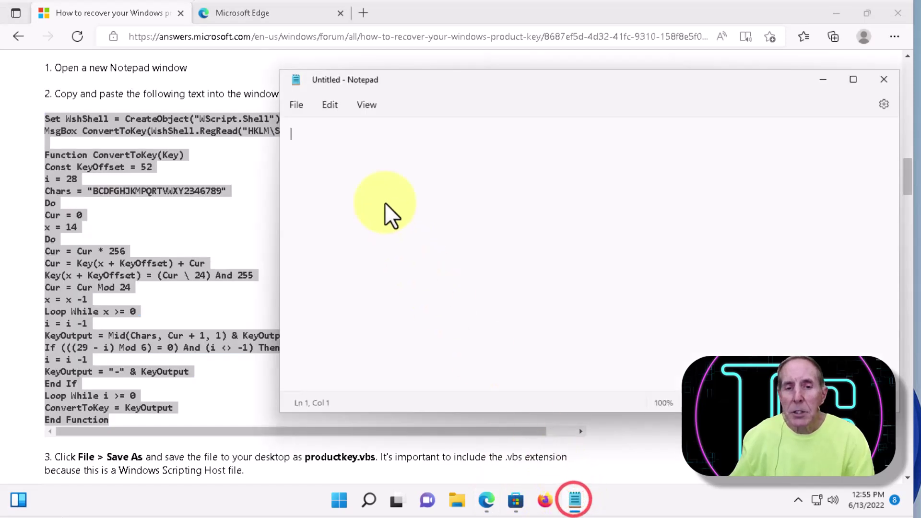
key(ctrl+v)
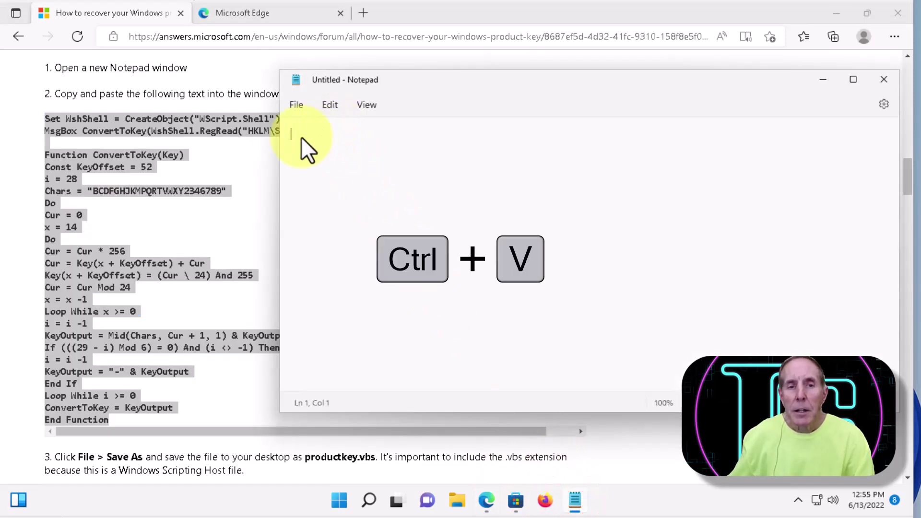
right_click(301, 137)
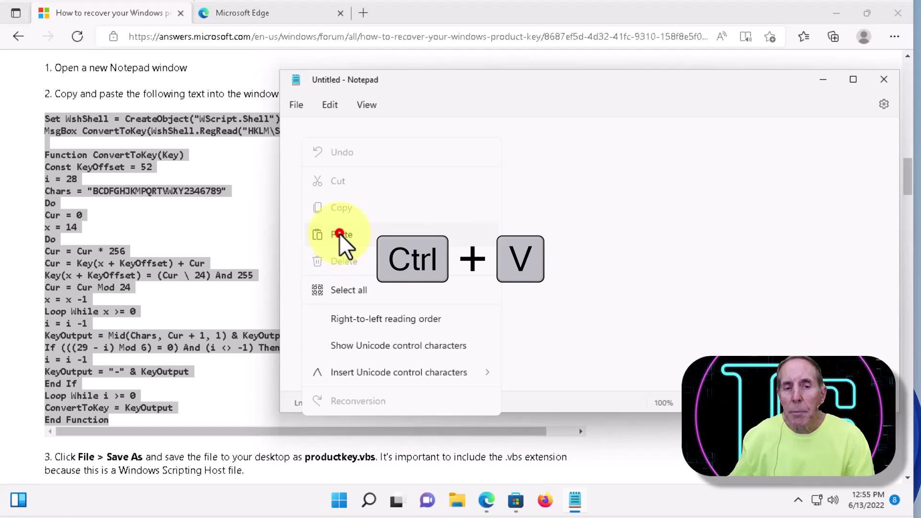
click(339, 234)
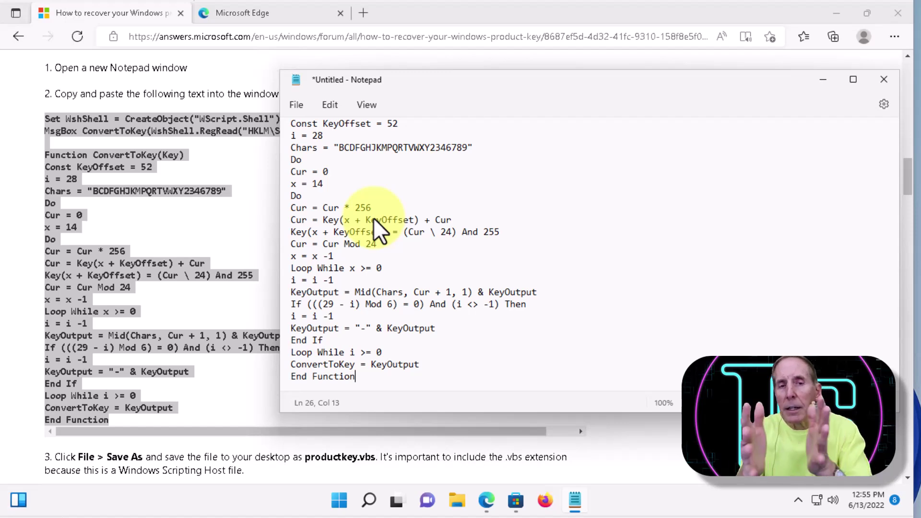
Save the script to the Desktop as ProductKey.vbs with the file type set to All files
click(294, 104)
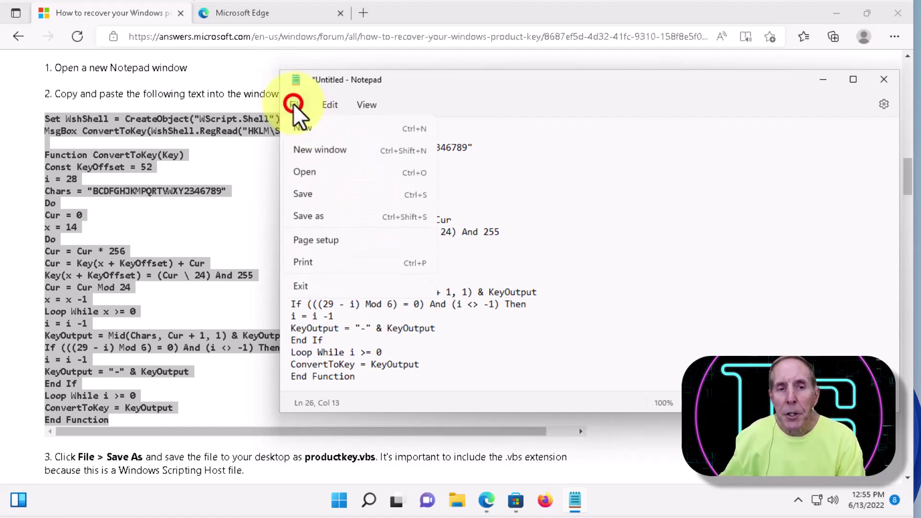
click(315, 217)
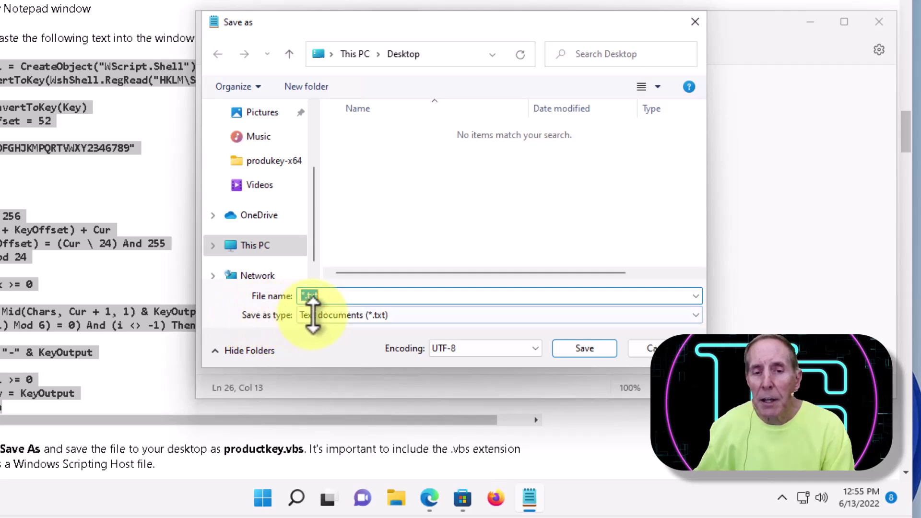
click(695, 315)
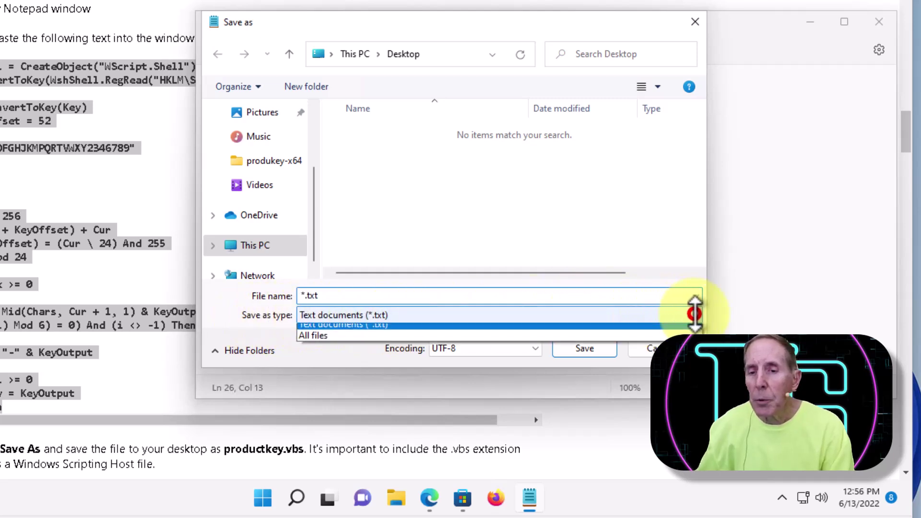
click(381, 341)
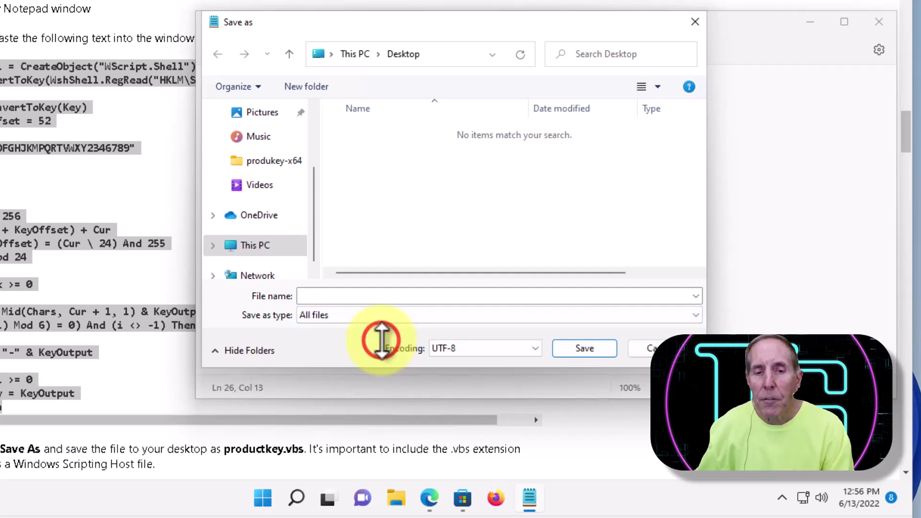
click(371, 295)
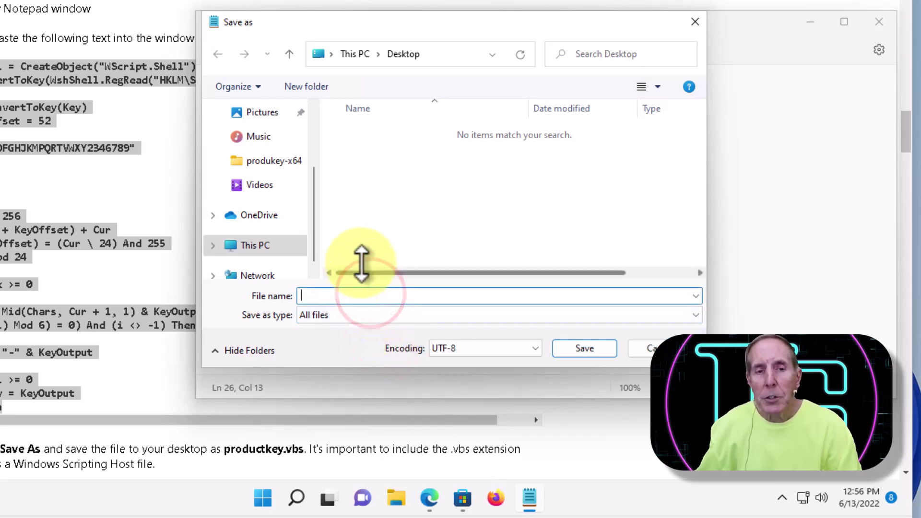
scroll(312, 191, up, 1)
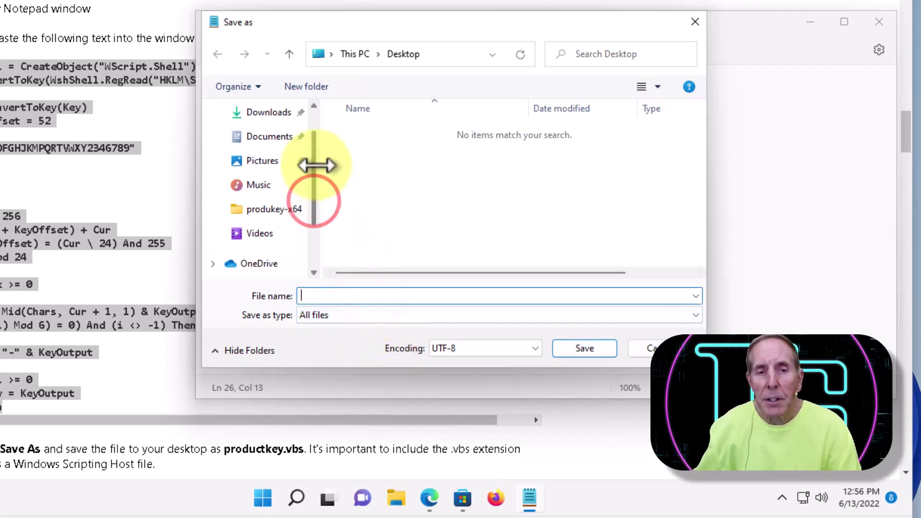
drag(312, 179, 313, 150)
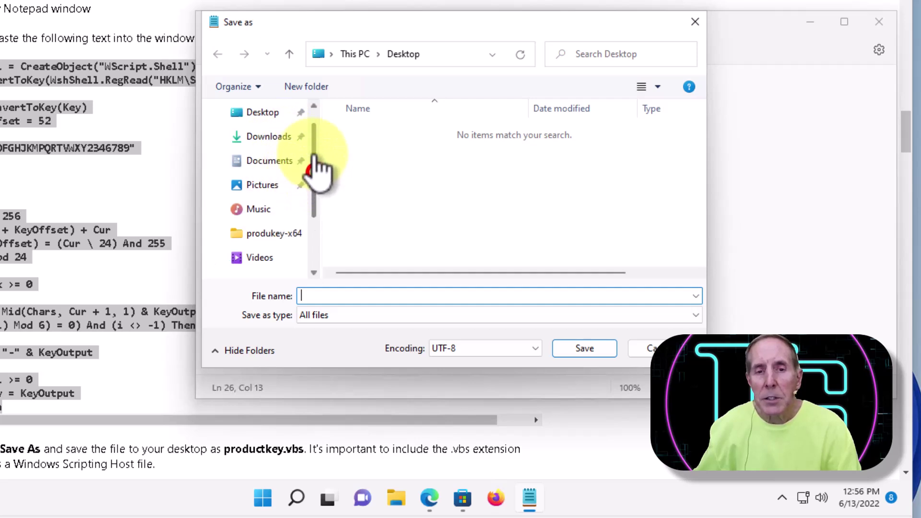
click(269, 113)
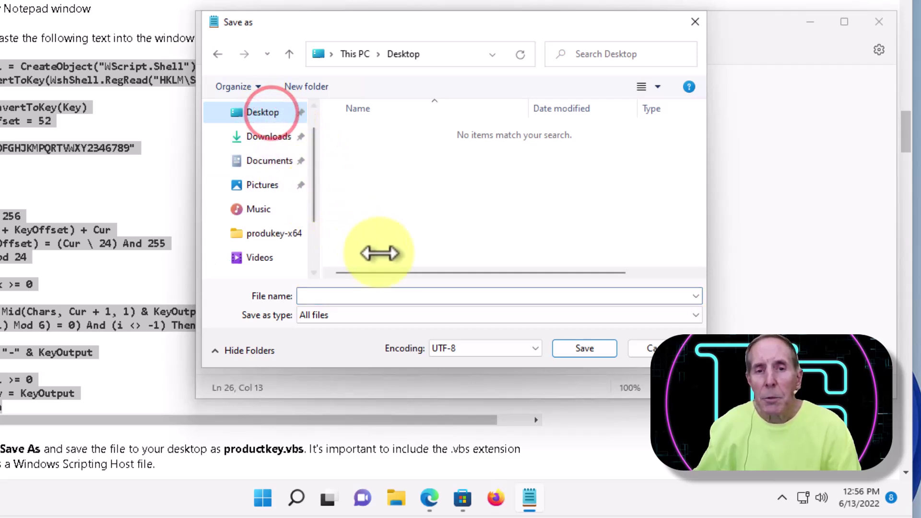
click(410, 296)
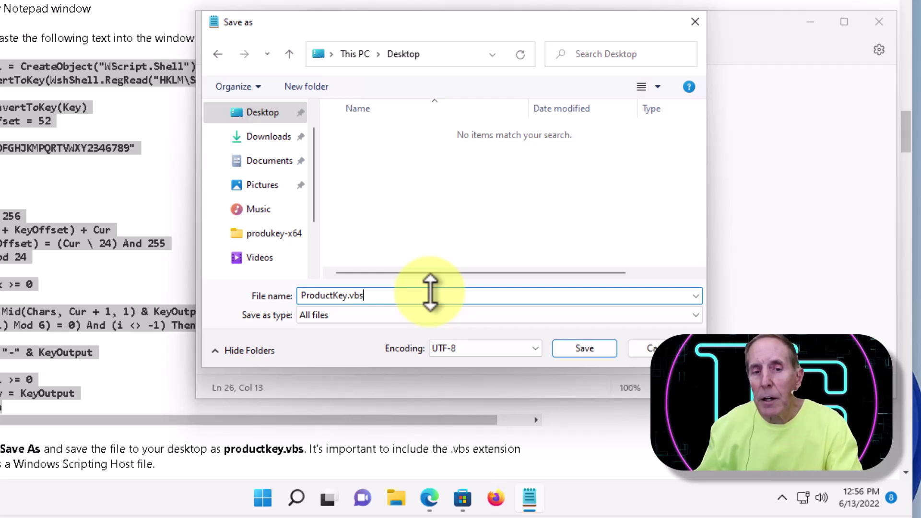
click(581, 349)
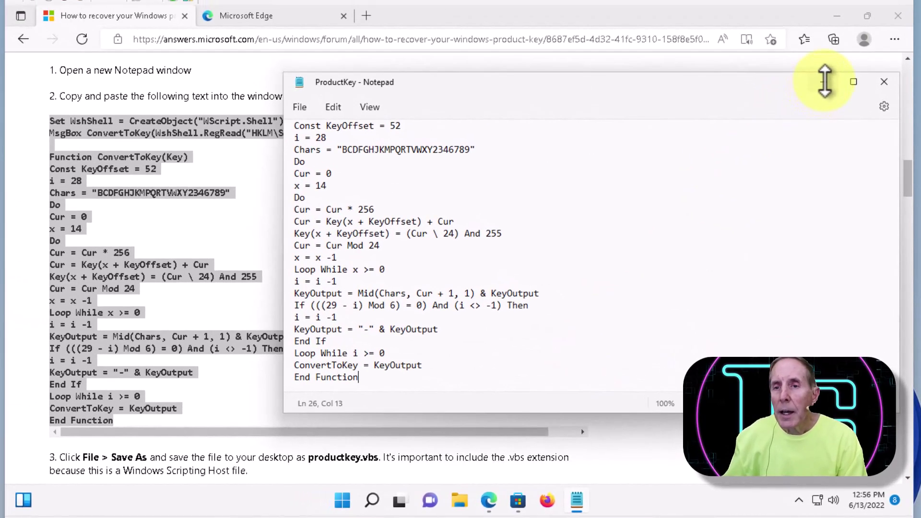
Minimize Notepad and the browser, and run the ProductKey script from the desktop
click(810, 21)
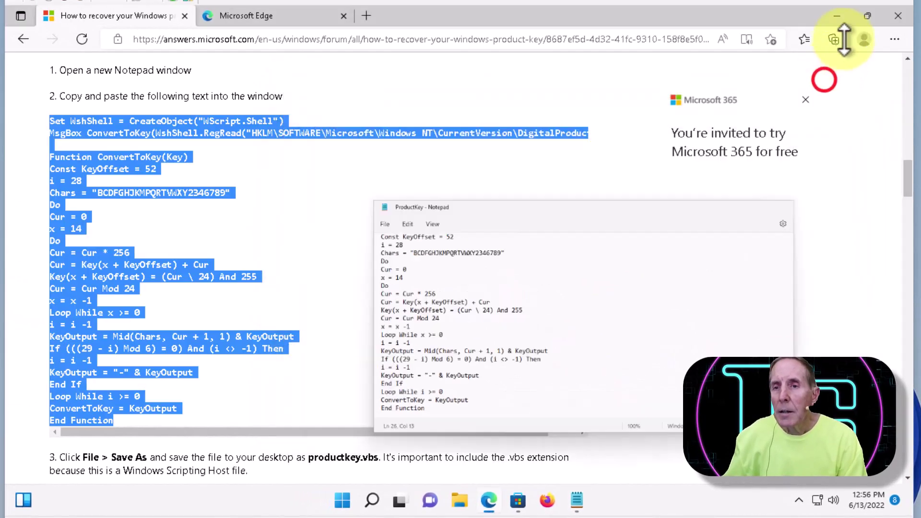
click(837, 16)
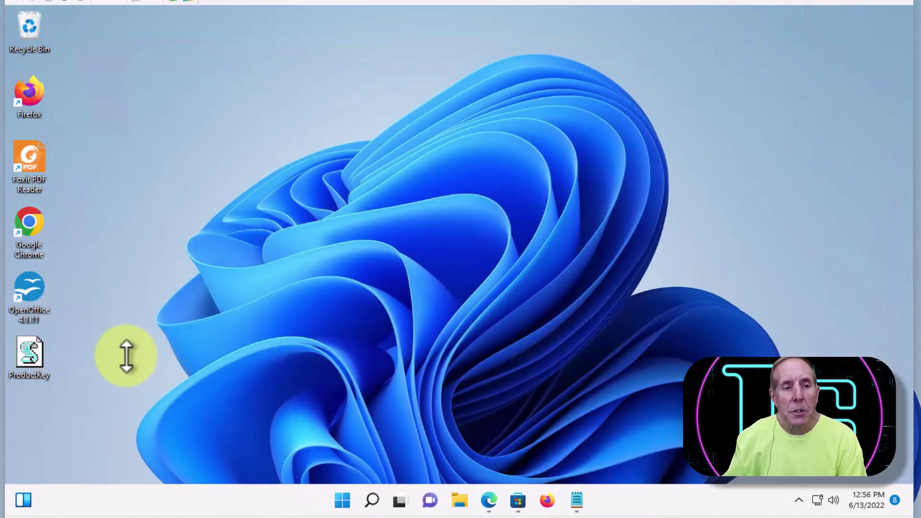
double_click(29, 354)
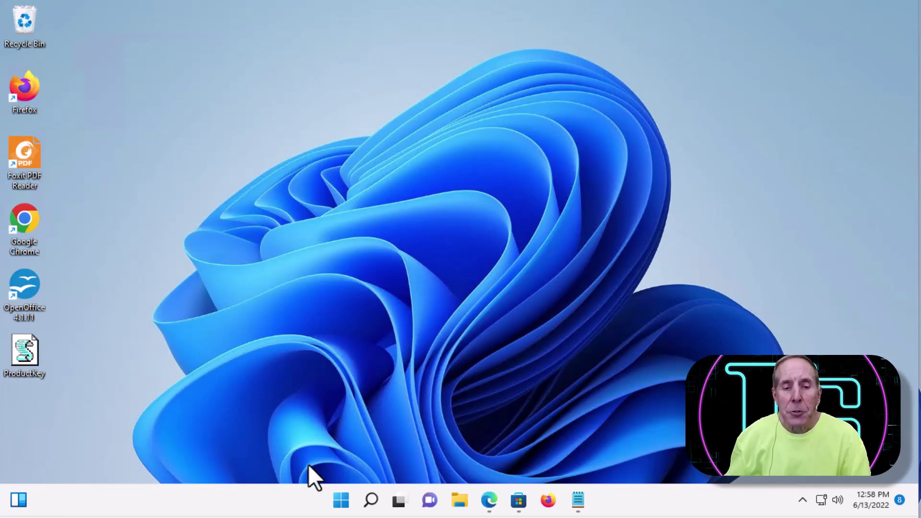
Search for regedit, run Registry Editor as administrator and allow it to make changes to the device
click(341, 501)
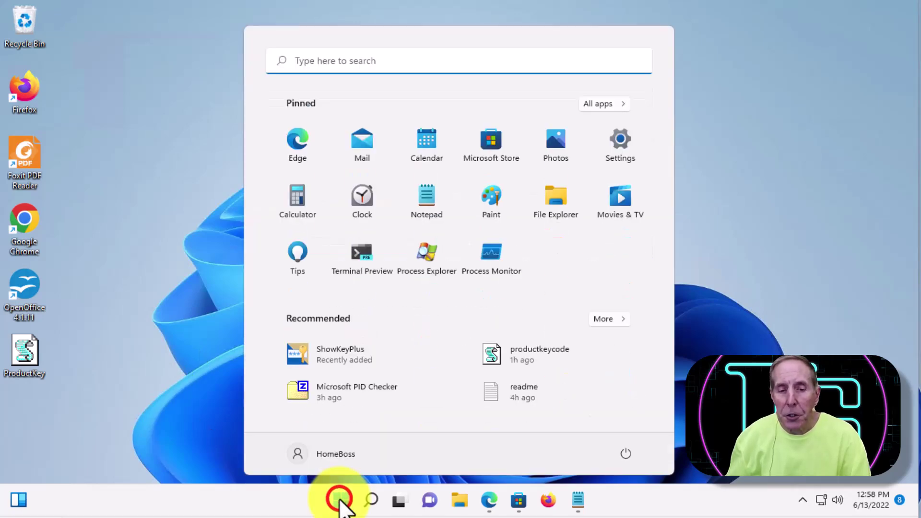
click(400, 64)
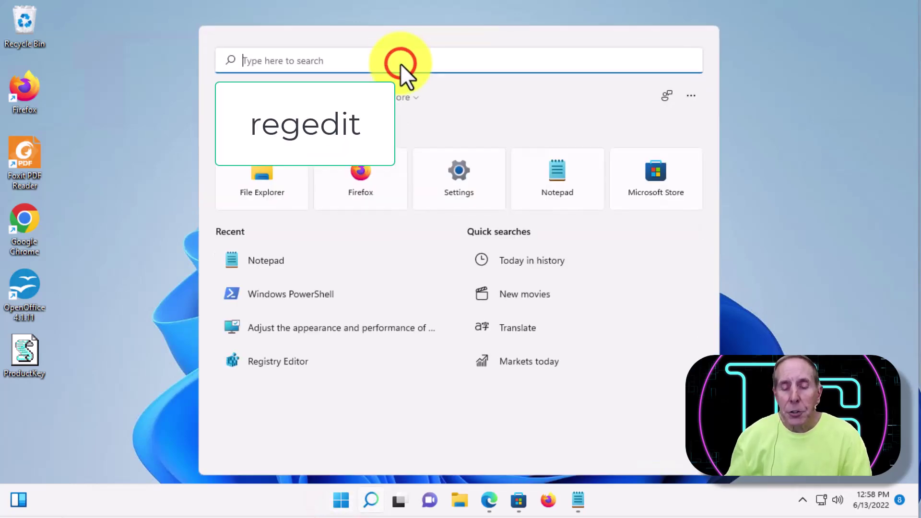
text(regedit)
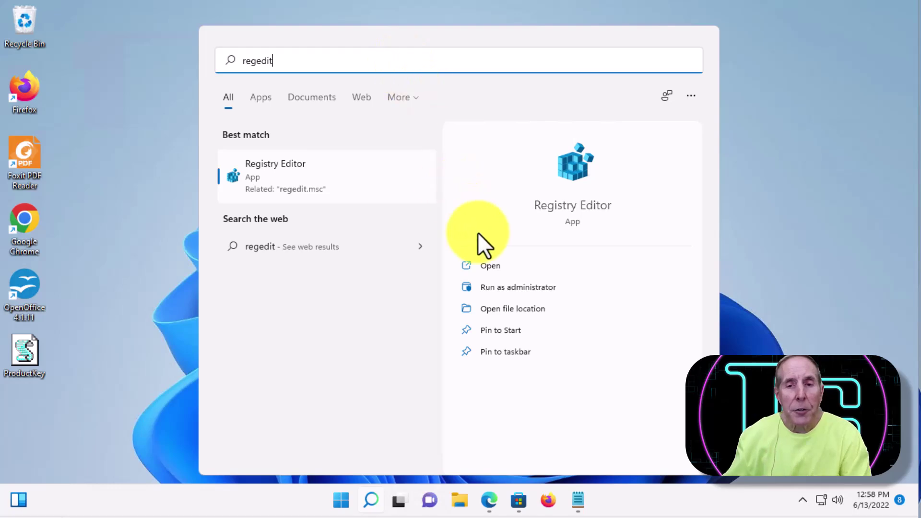
click(502, 286)
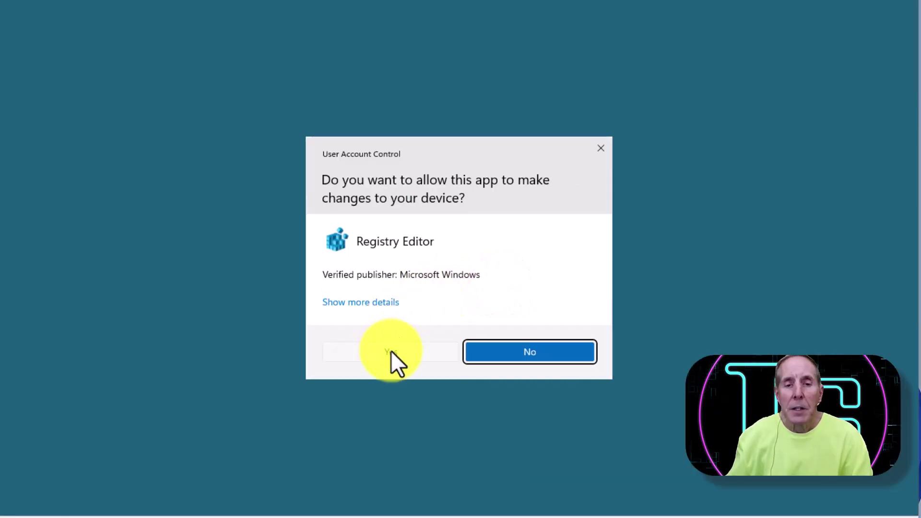
click(390, 351)
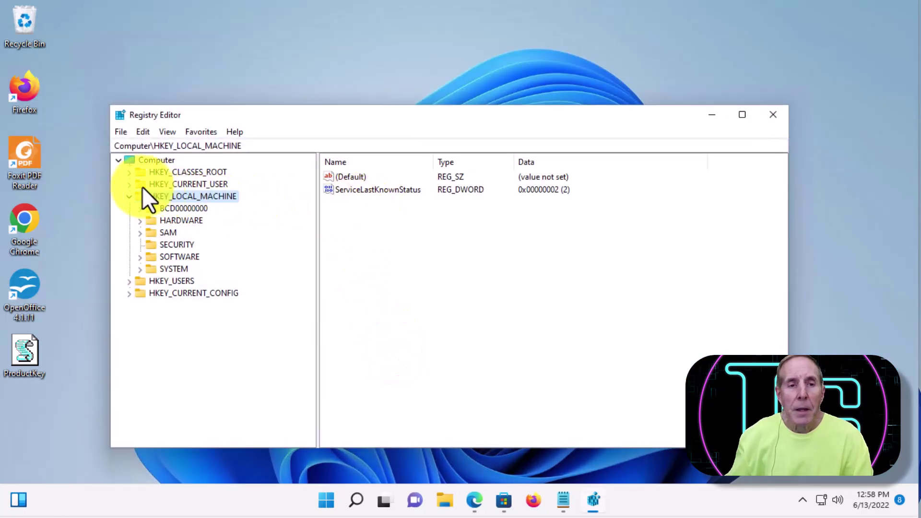
Expand the registry tree through HKEY_LOCAL_MACHINE and SOFTWARE to the Microsoft key
click(129, 196)
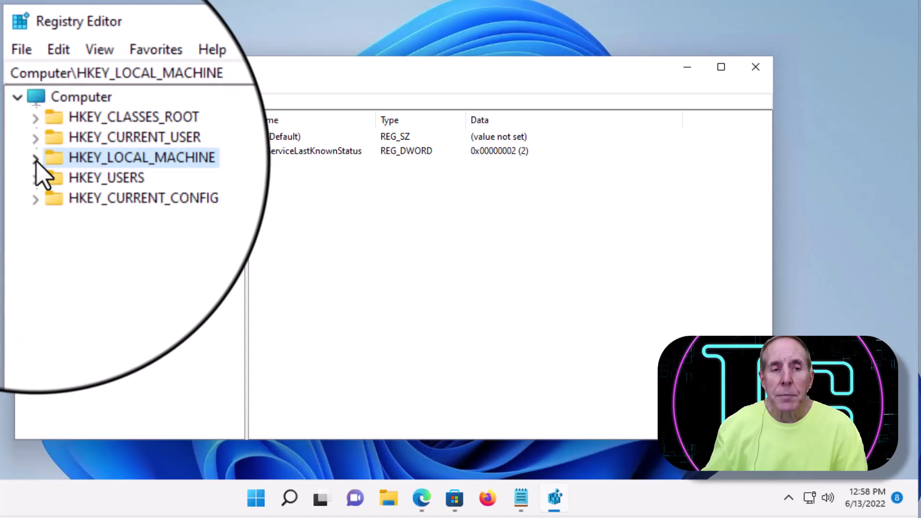
click(36, 160)
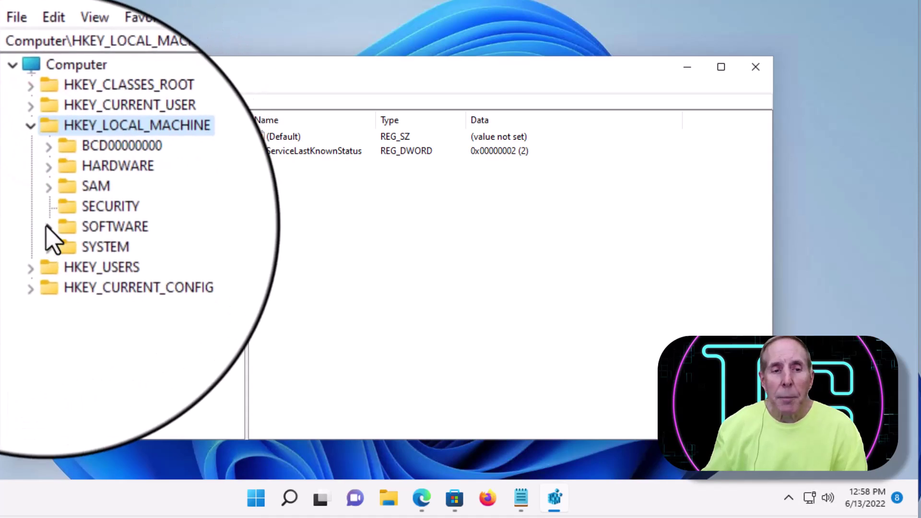
click(67, 226)
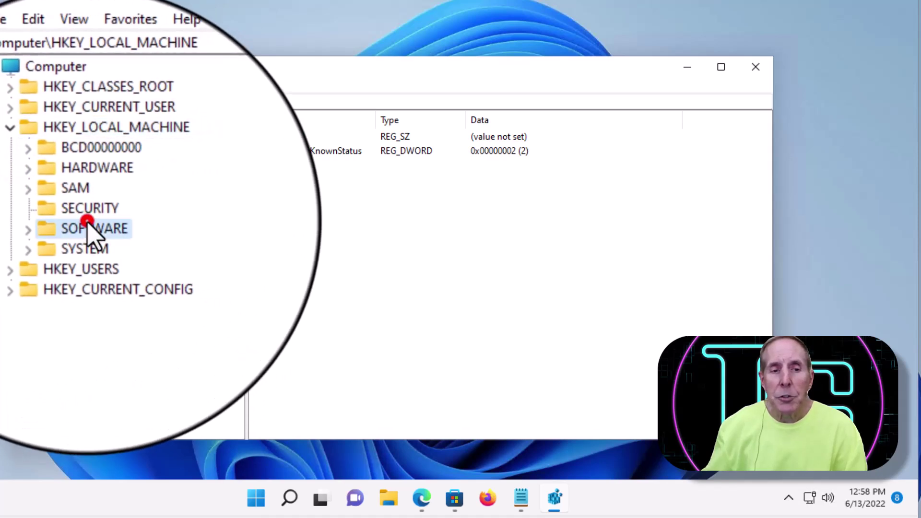
click(48, 226)
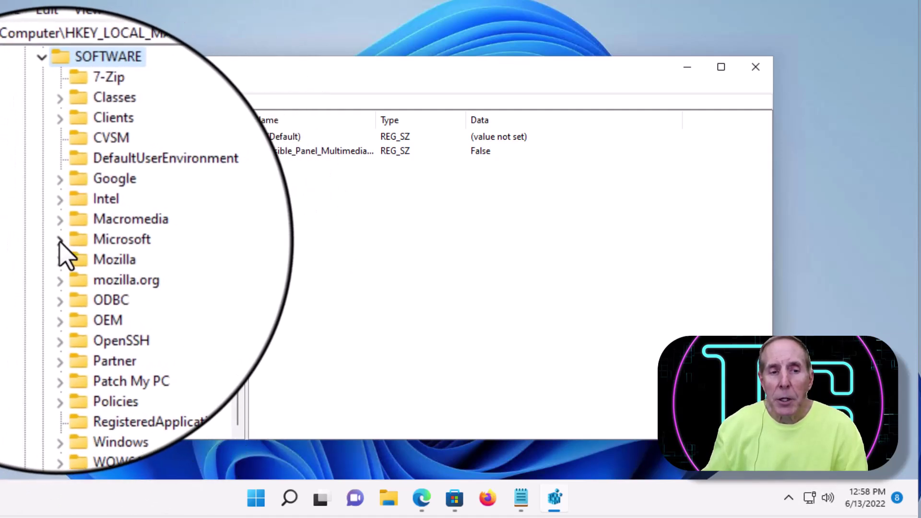
click(59, 240)
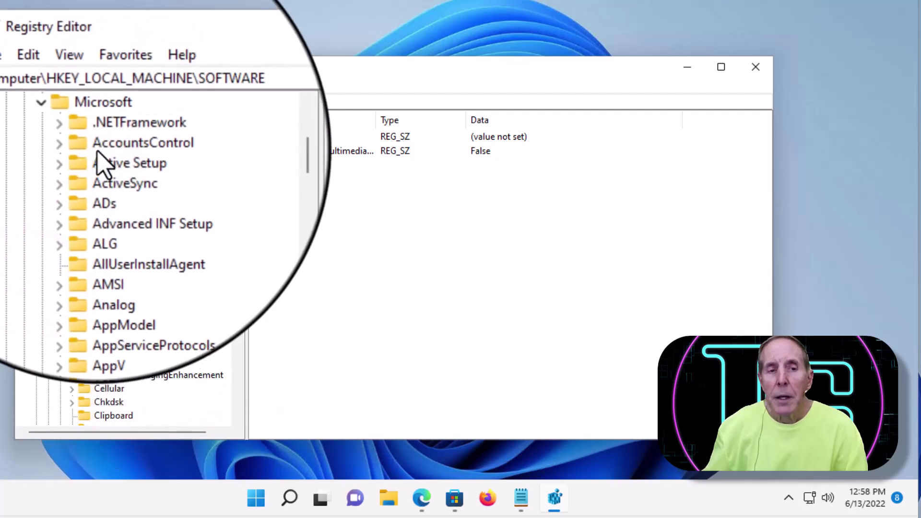
Find the CurrentVersion key within the Microsoft branch and select its SoftwareProtectionPlatform subkey to show its values
scroll(126, 381, down, 5)
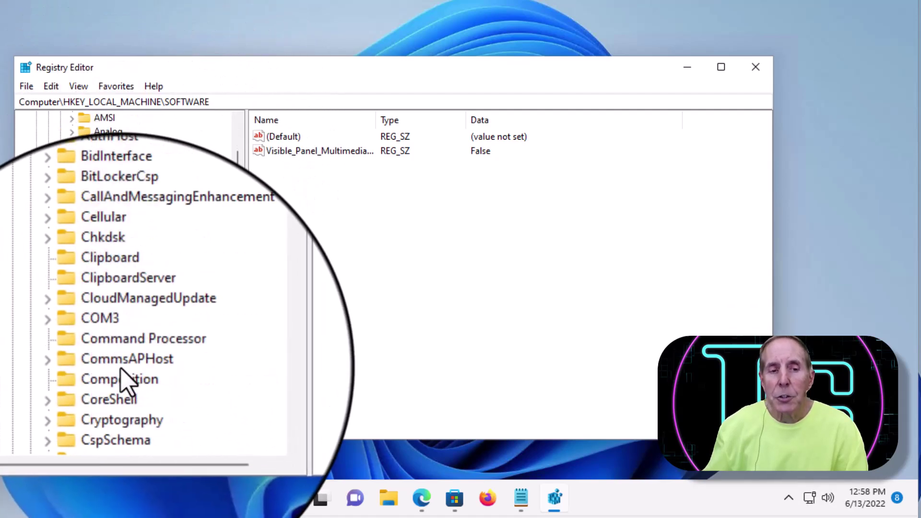
scroll(120, 368, down, 13)
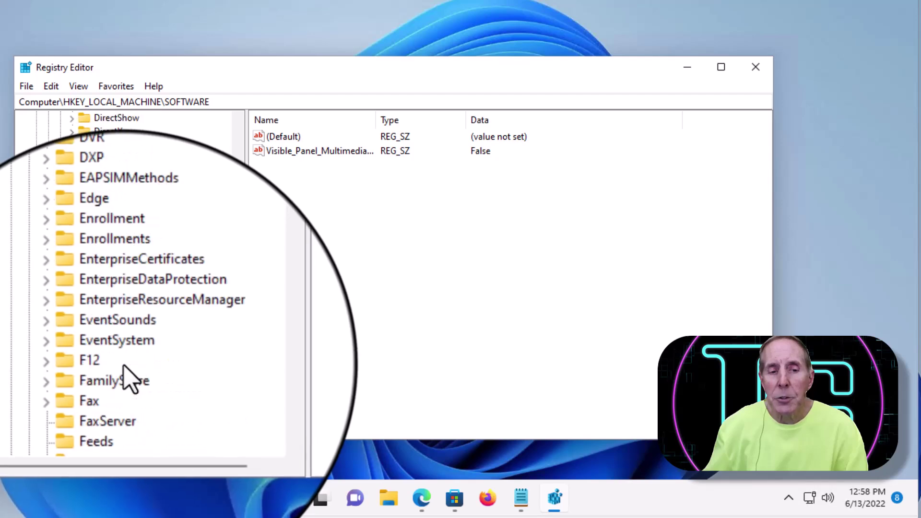
scroll(124, 366, down, 13)
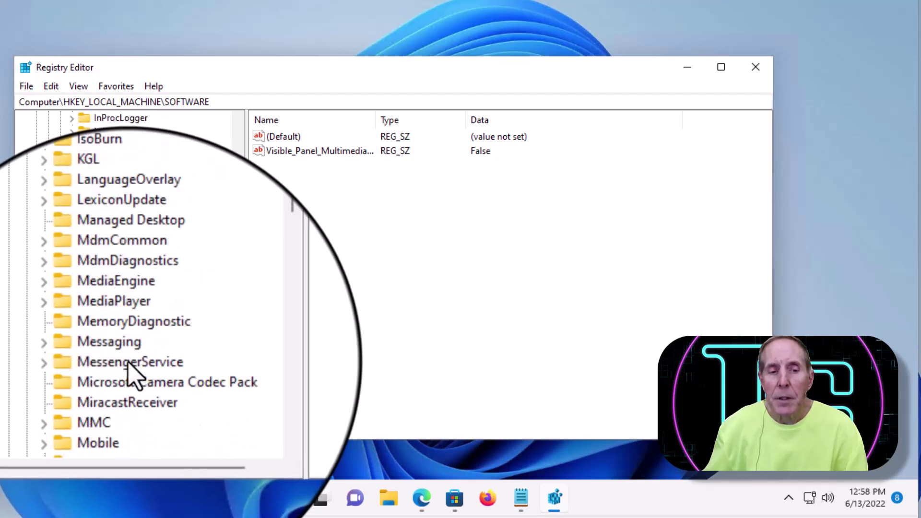
scroll(128, 365, down, 9)
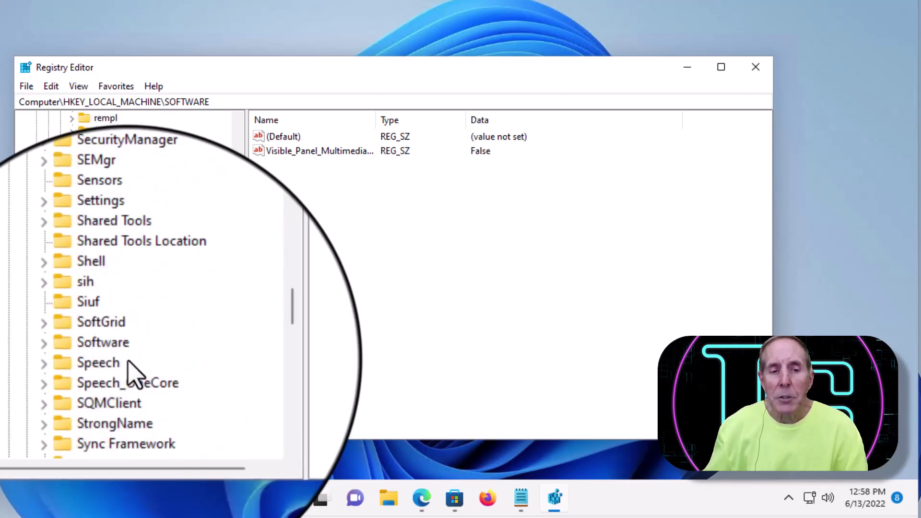
scroll(128, 361, down, 15)
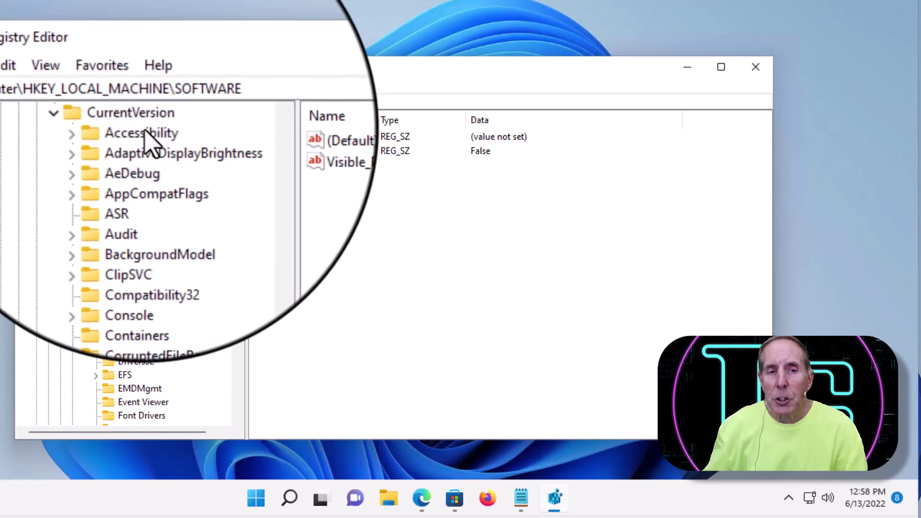
scroll(164, 356, down, 3)
scroll(168, 367, down, 6)
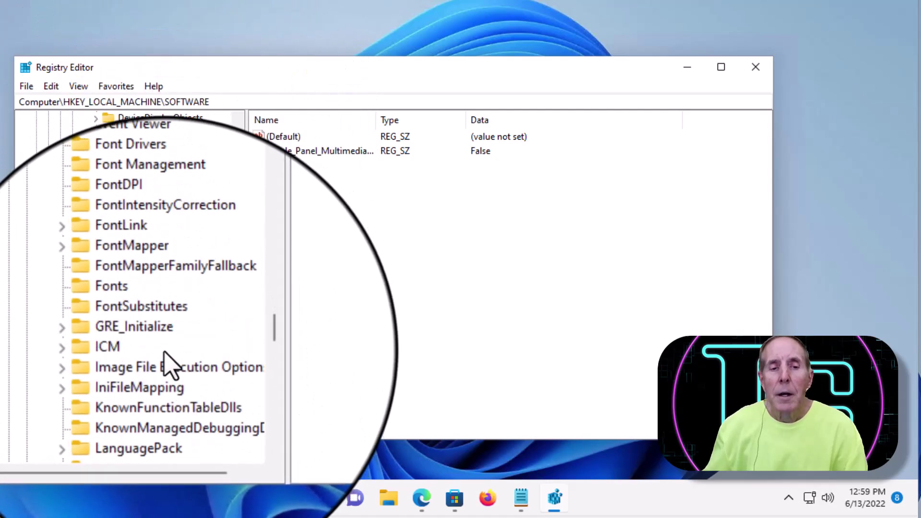
scroll(168, 355, down, 5)
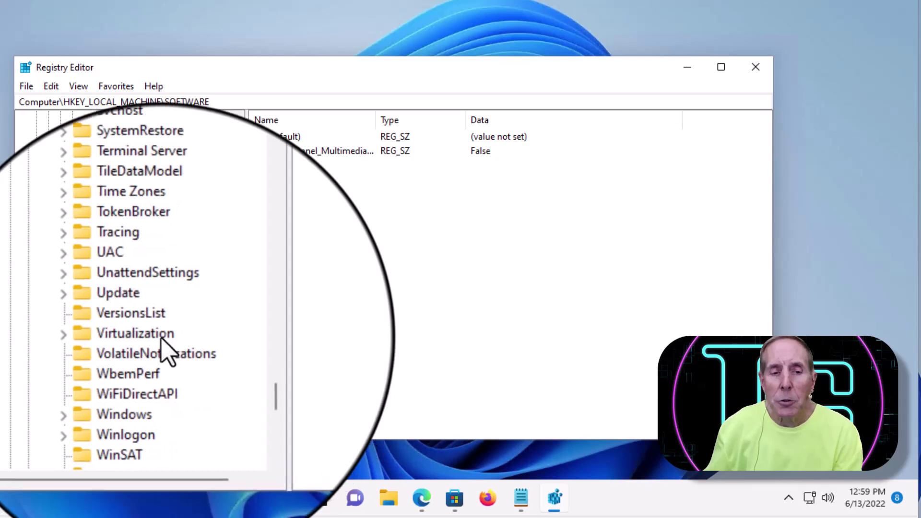
scroll(192, 263, up, 5)
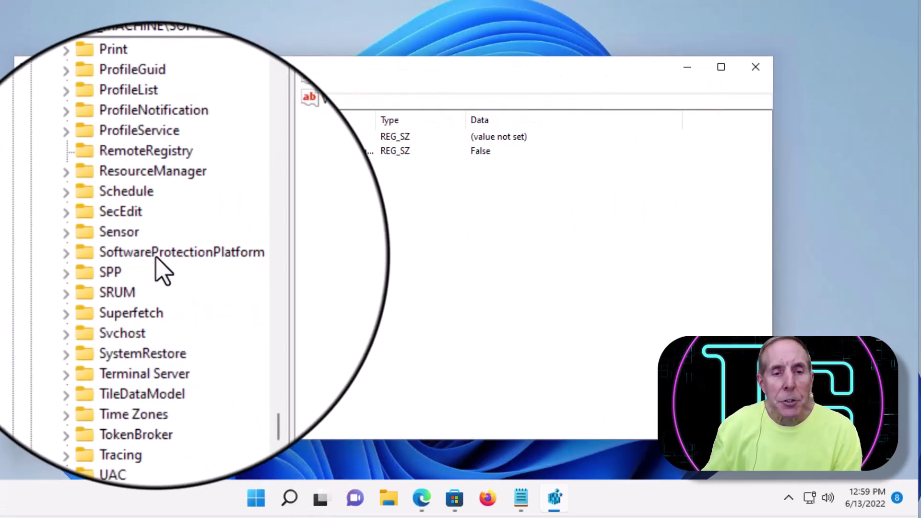
click(184, 252)
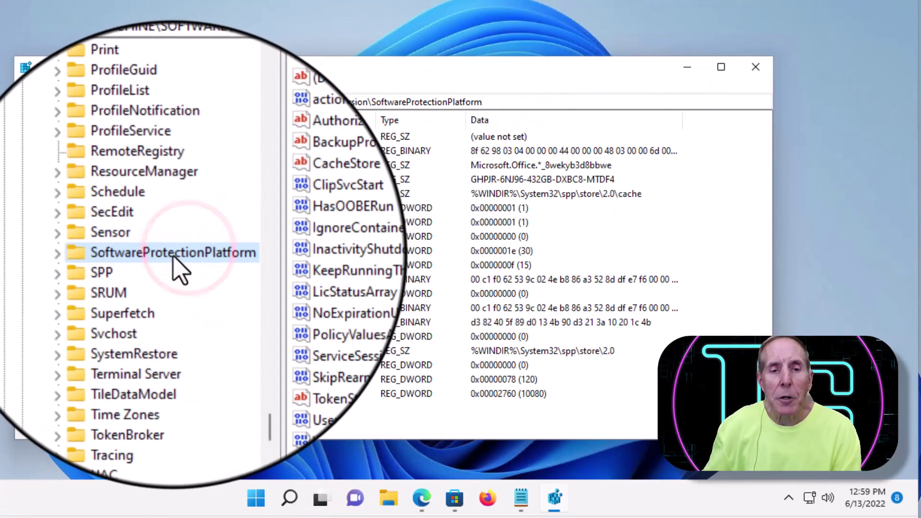